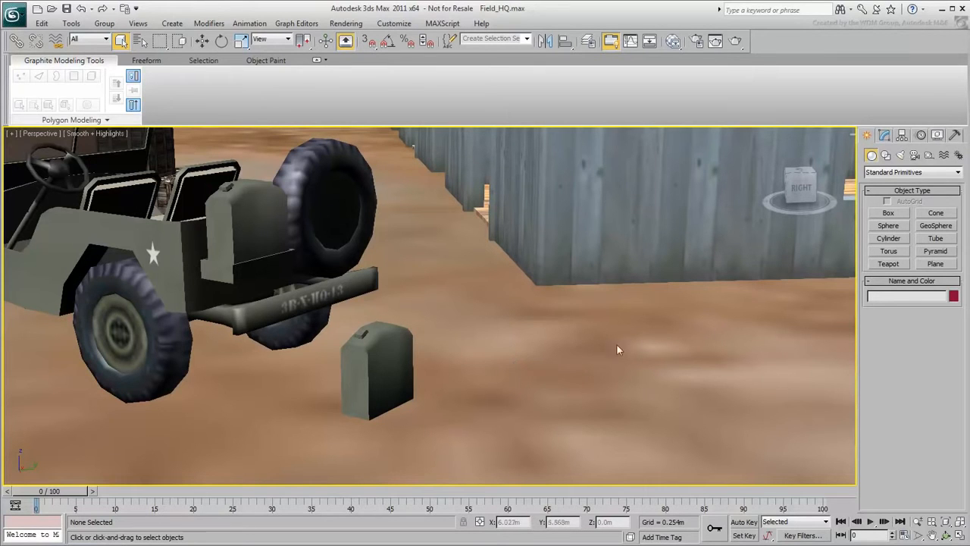
Create a box on the ground beside the jerry can, with length 0.44 m, width 0.19 m and height 0.4 m
left_click(889, 213)
left_click_drag(522, 357, 643, 377)
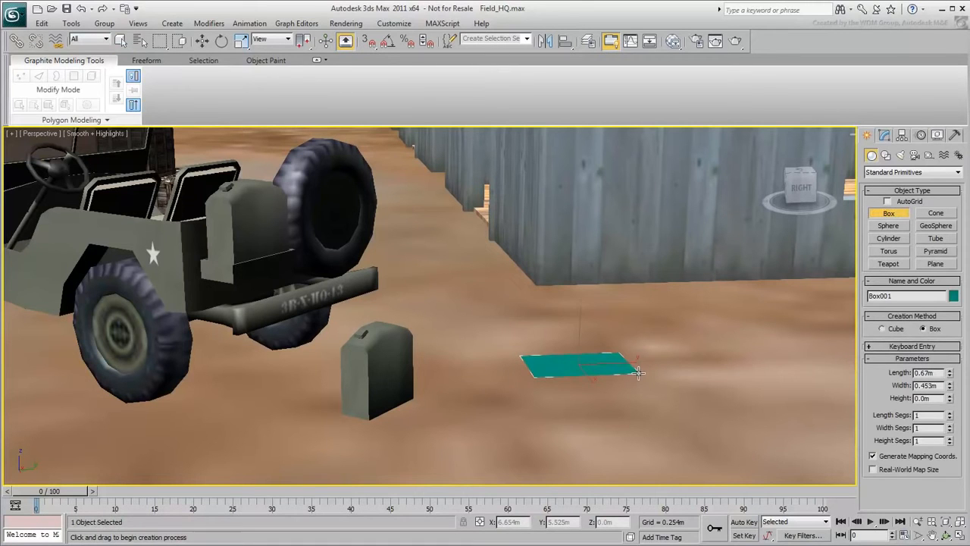
left_click(884, 137)
left_click_drag(937, 307, 898, 312)
type("0.")
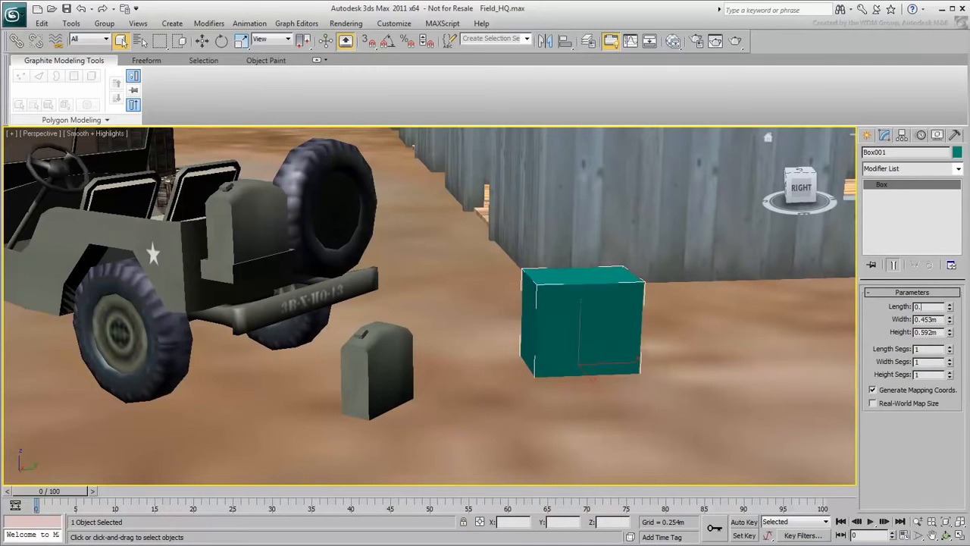
type("44")
key("Return")
key("Tab")
type("0.19")
key("Return")
key("Tab")
type("0.")
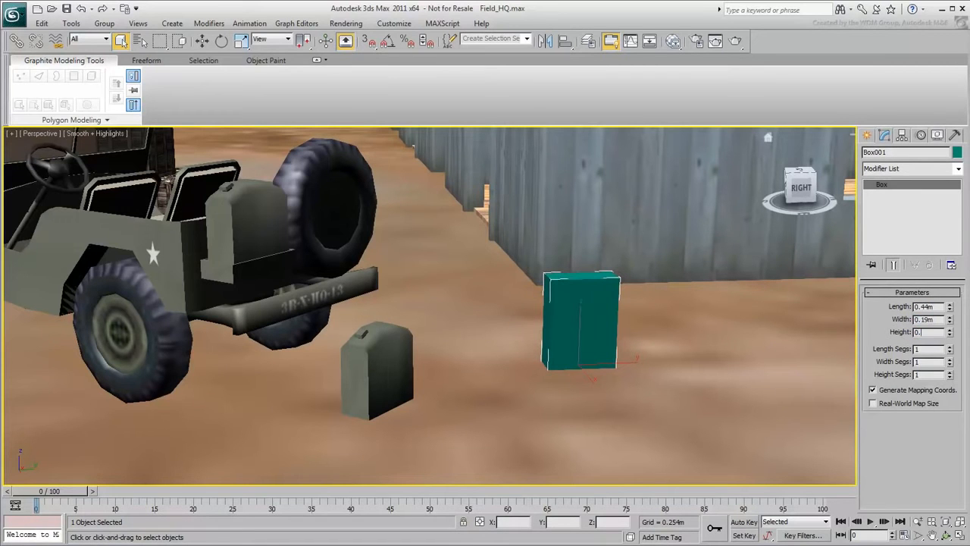
type("4")
key("Return")
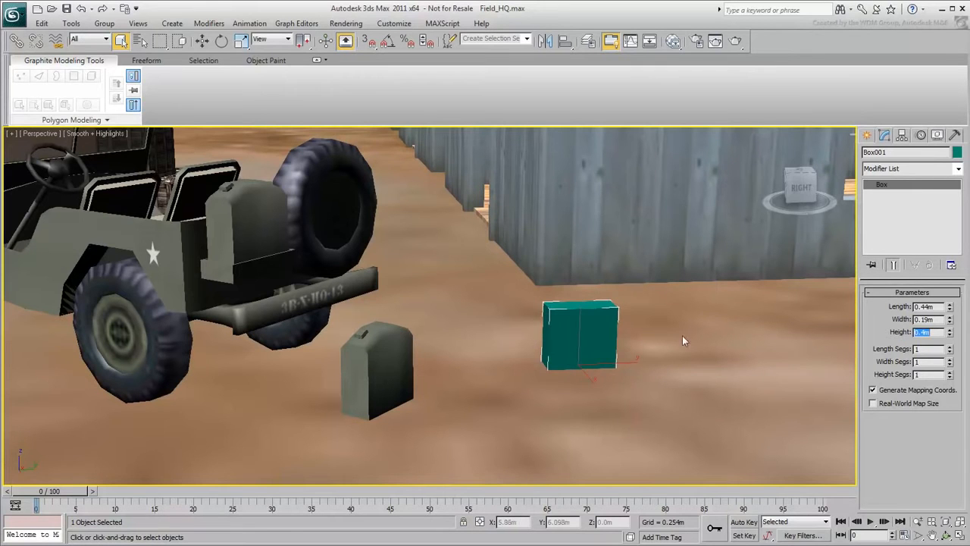
Convert the new box to an Editable Poly
right_click(577, 319)
mouse_move(615, 429)
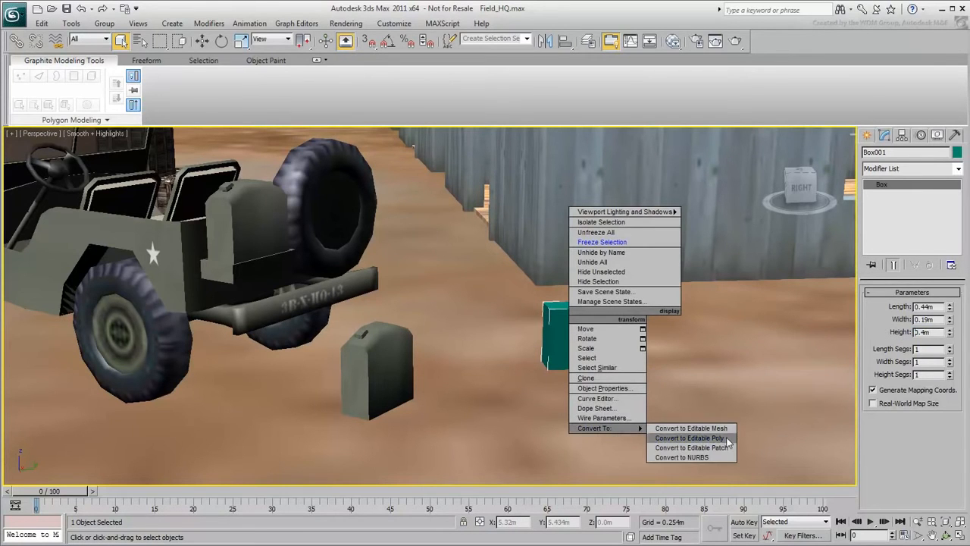
left_click(691, 438)
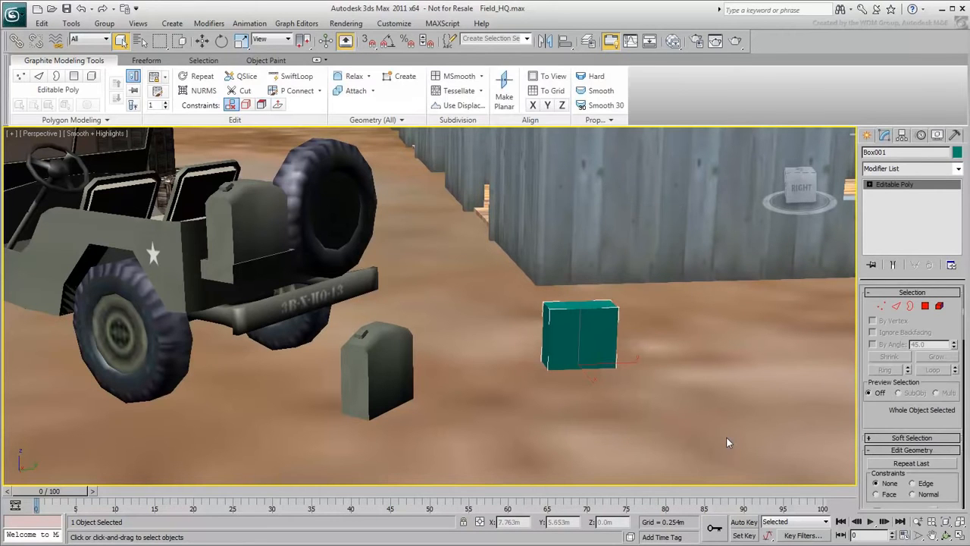
Minimize the modeling ribbon to its panel titles and widen the command panel to two columns
left_click(320, 60)
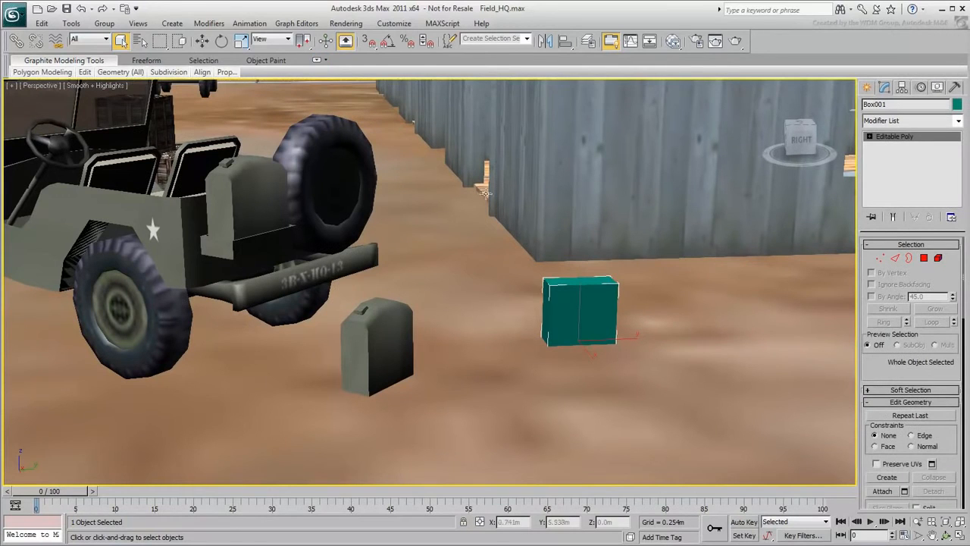
left_click_drag(864, 317, 834, 329)
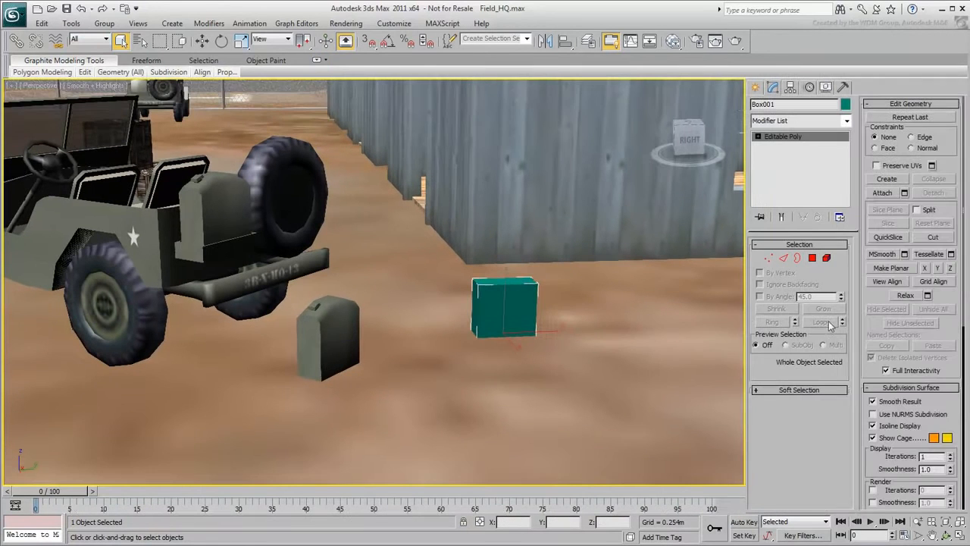
Turn on the edged-faces display in the Perspective viewport for working on the box
key("F4")
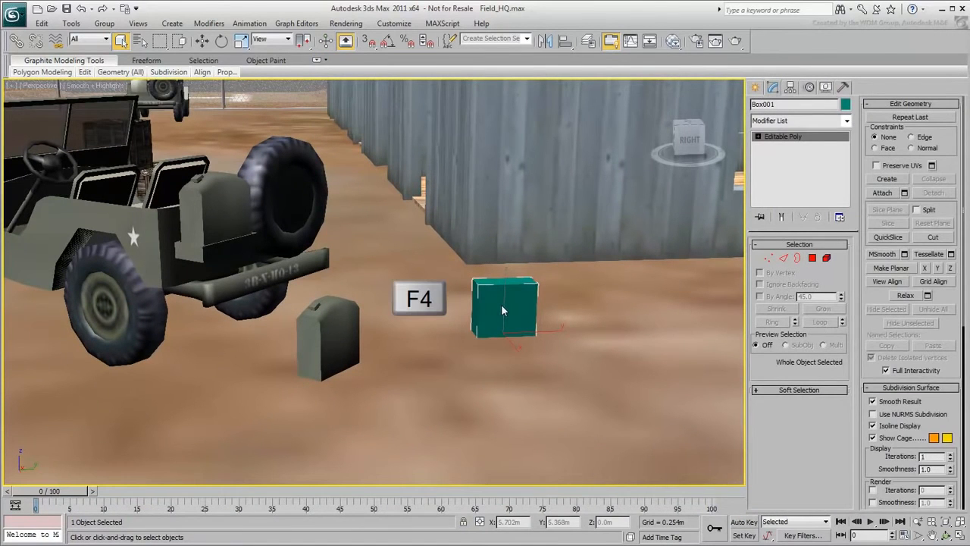
key("F4")
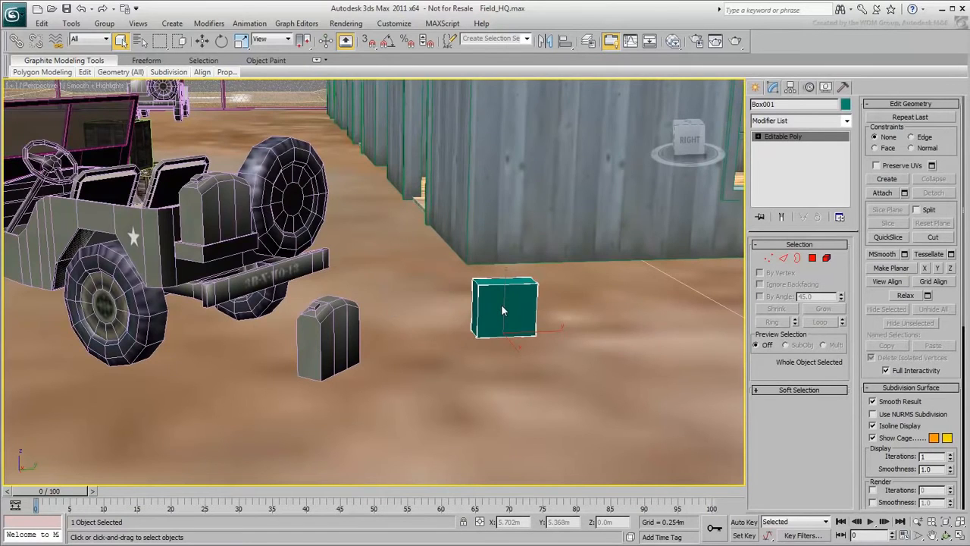
key("z")
scroll(501, 310, "down", 4)
middle_click_drag(501, 310, 536, 313, "alt")
Connect the ring of four lengthwise edges to add one edge loop around the middle of the box
left_click(783, 258)
left_click(366, 187)
left_click(770, 323)
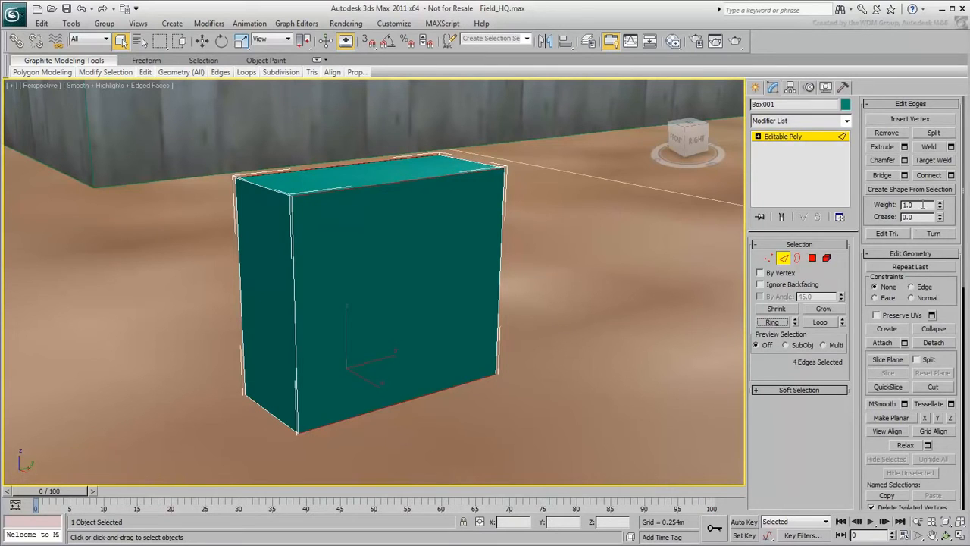
left_click(919, 177)
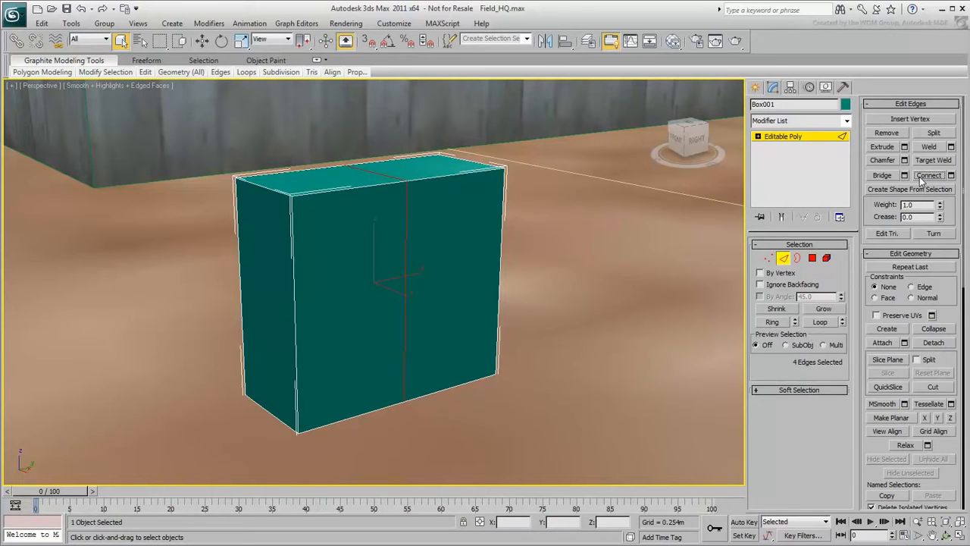
Move the middle edge on top of the box up along Z to about 0.447 m to form a ridge
left_click(203, 41)
left_click(363, 170)
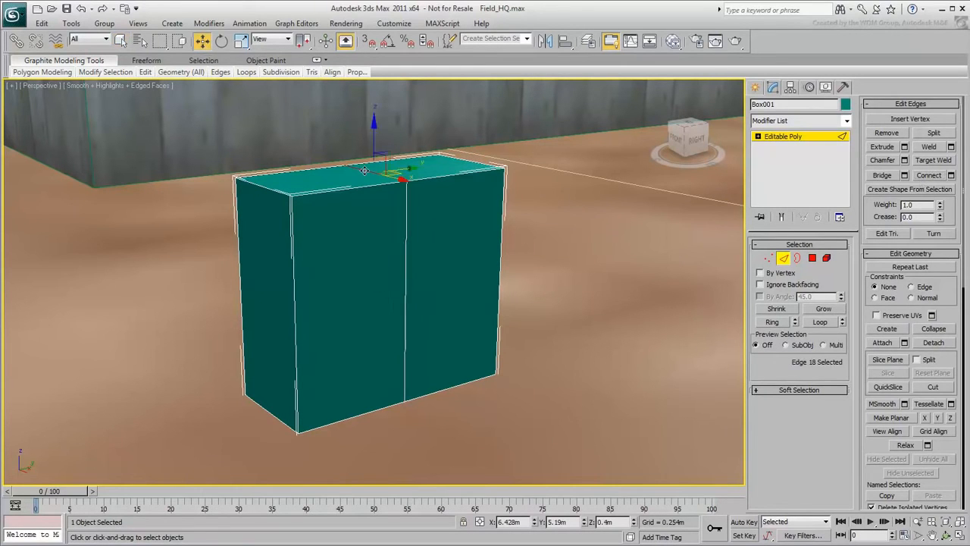
left_click_drag(371, 134, 370, 108)
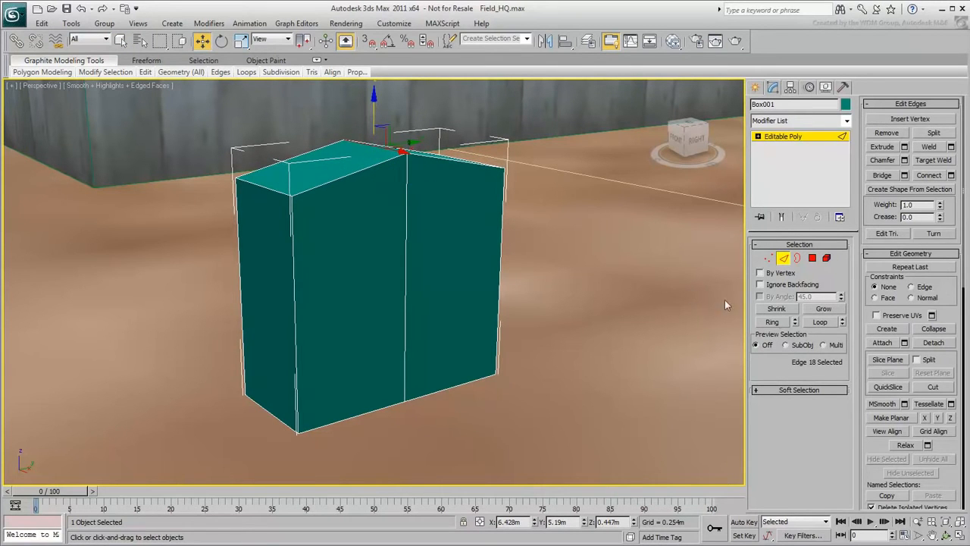
Shift the whole middle edge loop off-center along Y to about 5.286 m, and clear the edge selection
left_click(812, 325)
middle_click_drag(599, 347, 549, 347, "alt")
left_click_drag(421, 268, 474, 267)
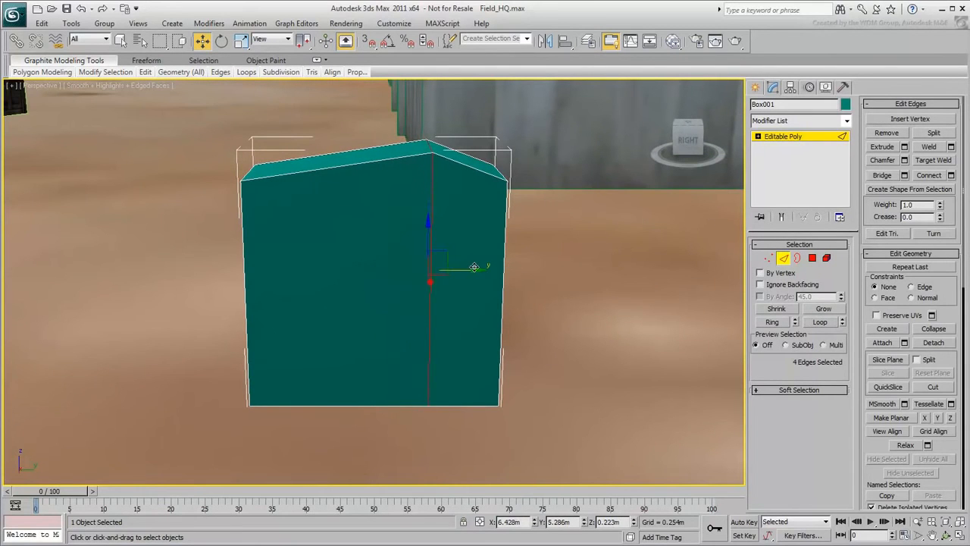
left_click(557, 281)
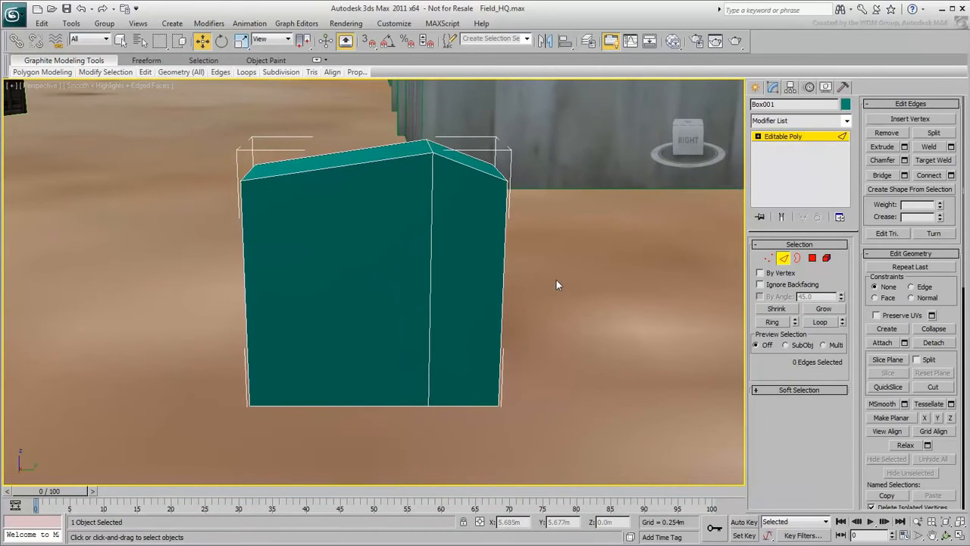
Chamfer the four short horizontal edges at the top and bottom of the box's two narrow ends
mouse_move(368, 305)
middle_mouse_down("alt")
mouse_move(394, 318)
mouse_move(368, 288)
middle_mouse_up("alt")
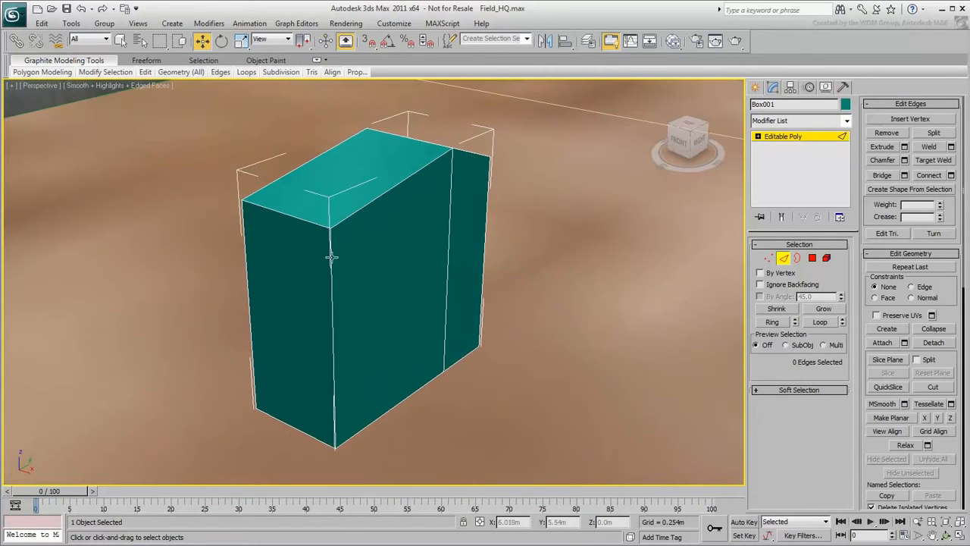
left_click(309, 221)
left_click(310, 434)
middle_click_drag(488, 385, 466, 241, "alt")
left_click(455, 229, "ctrl")
left_click(451, 430, "ctrl")
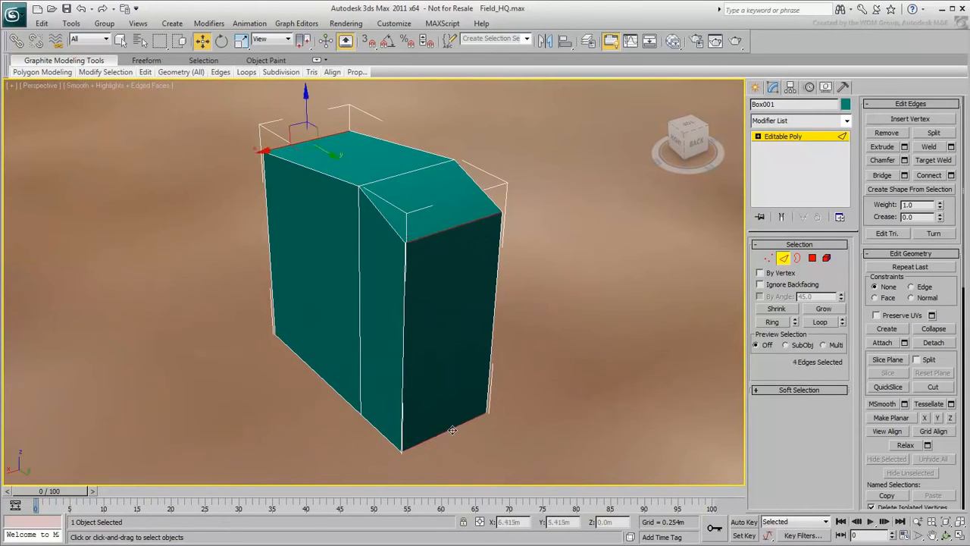
left_click(893, 161)
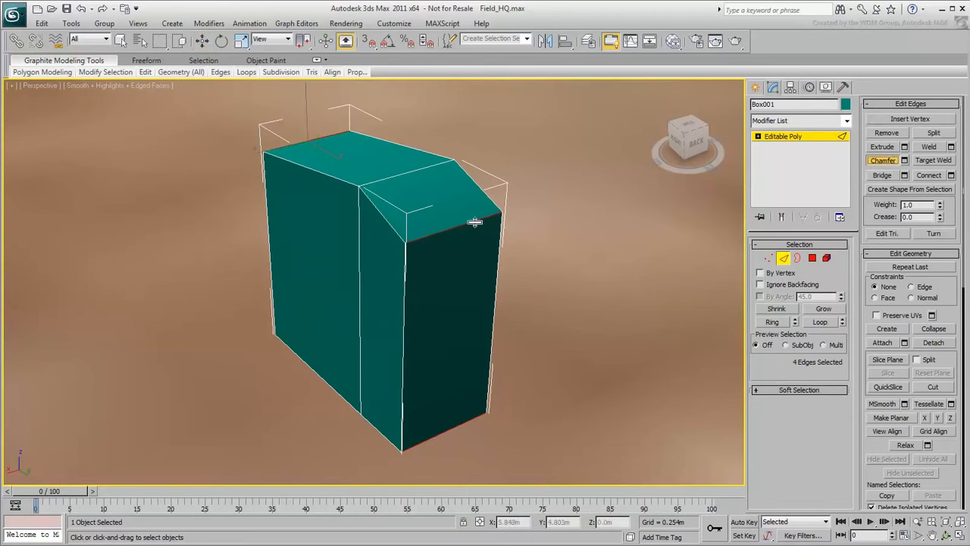
left_click_drag(475, 219, 475, 221)
middle_click_drag(476, 221, 595, 268, "alt")
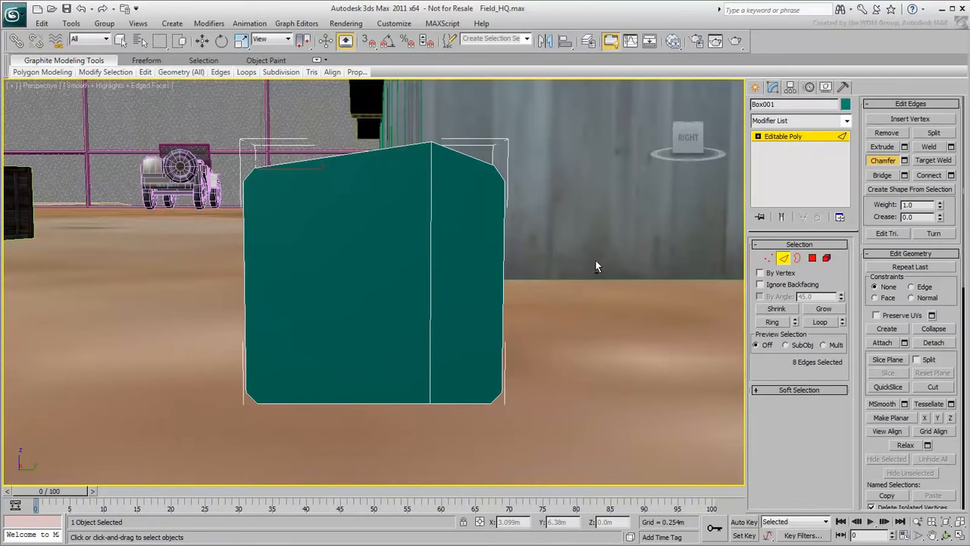
middle_click_drag(596, 266, 616, 290, "alt")
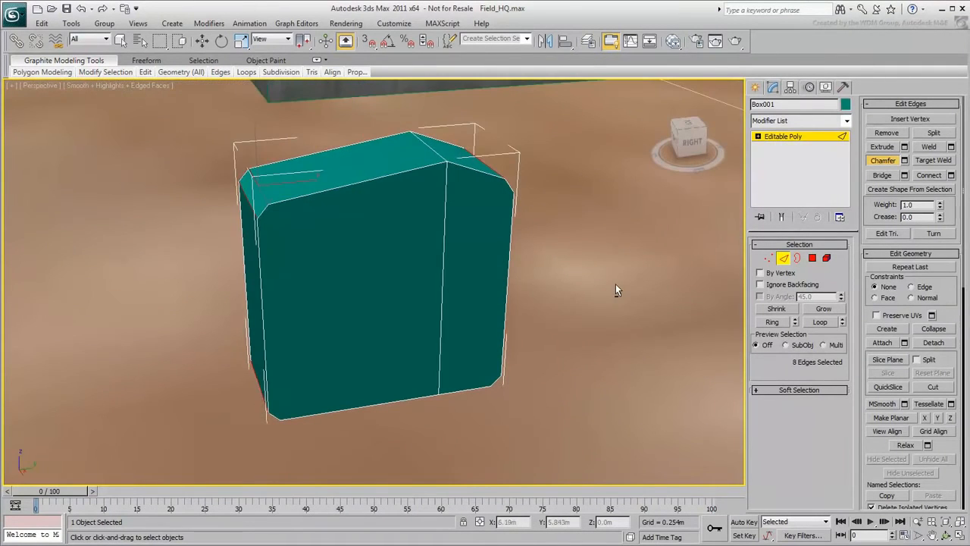
Cut two horizontal edges across one wide face, joining the upper chamfer corners and the lower chamfer corners
left_click(769, 259)
left_click(935, 238)
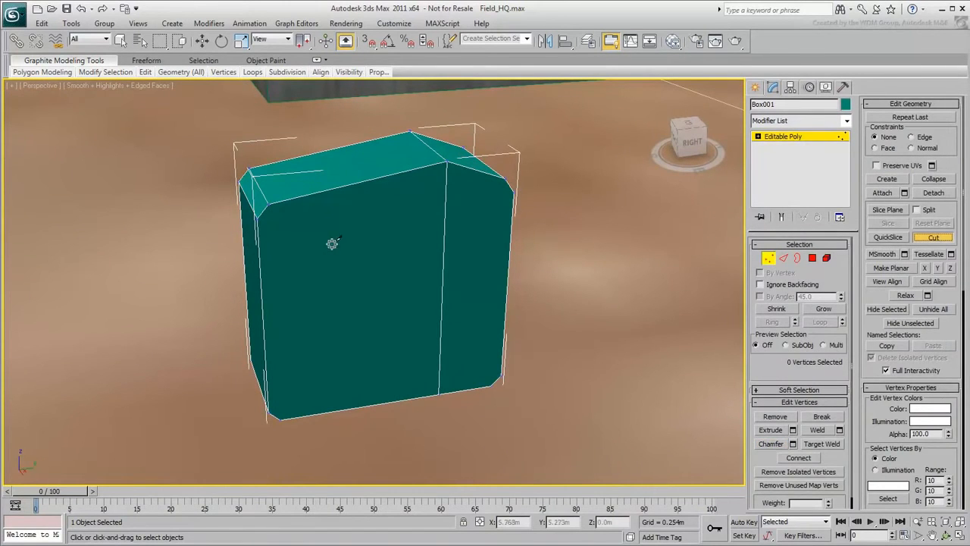
left_click(258, 217)
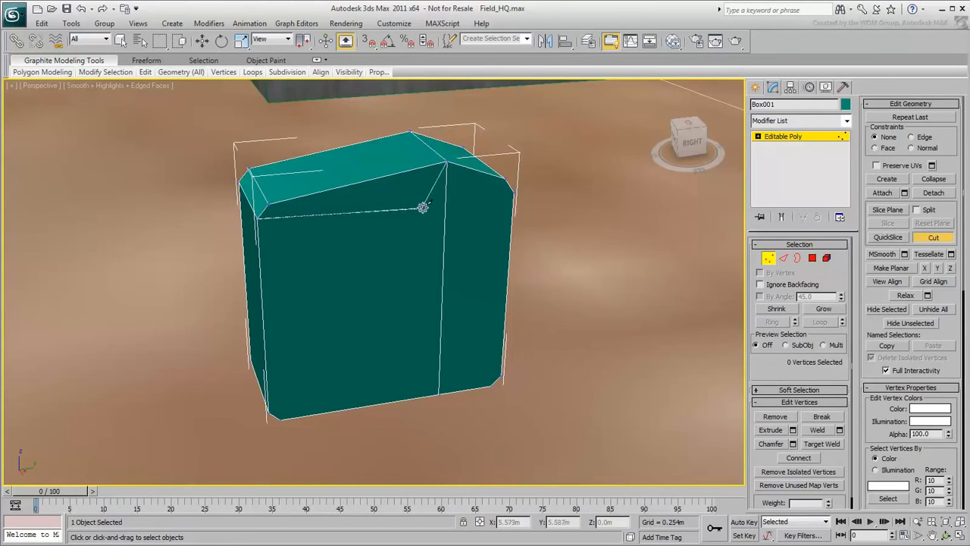
left_click(513, 192)
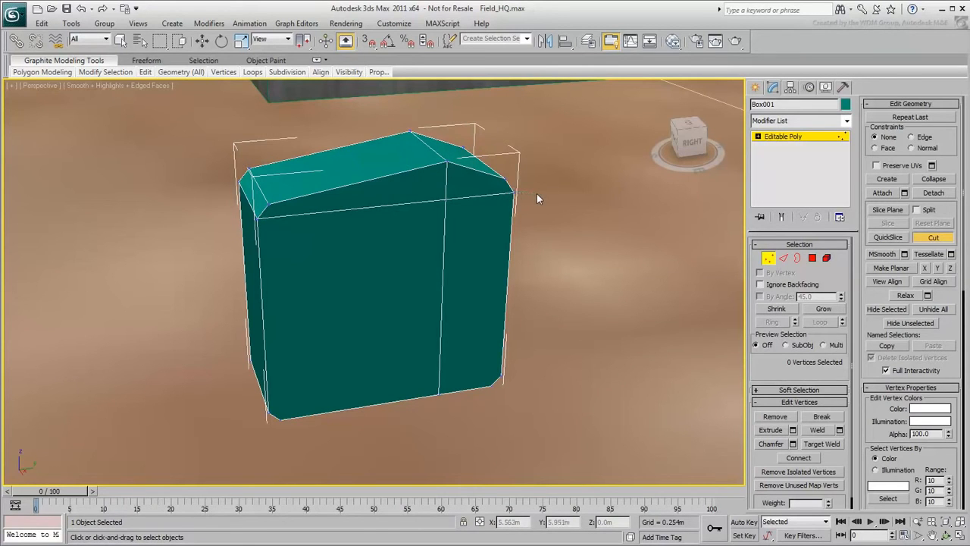
left_click(502, 372)
left_click(270, 409)
Cut matching lower and upper horizontal edges between the chamfer corners on the opposite wide face
middle_click_drag(217, 405, 361, 373, "alt")
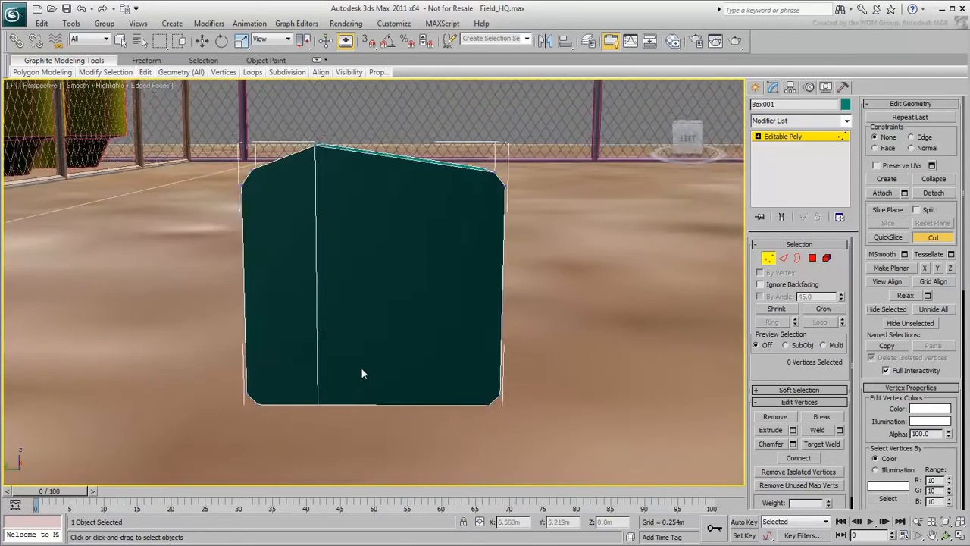
left_click(501, 395)
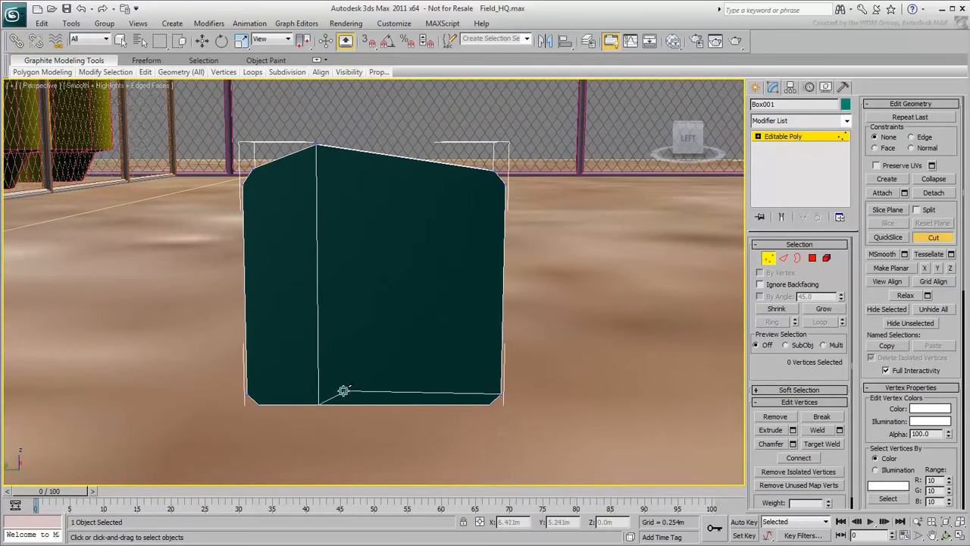
left_click(245, 395)
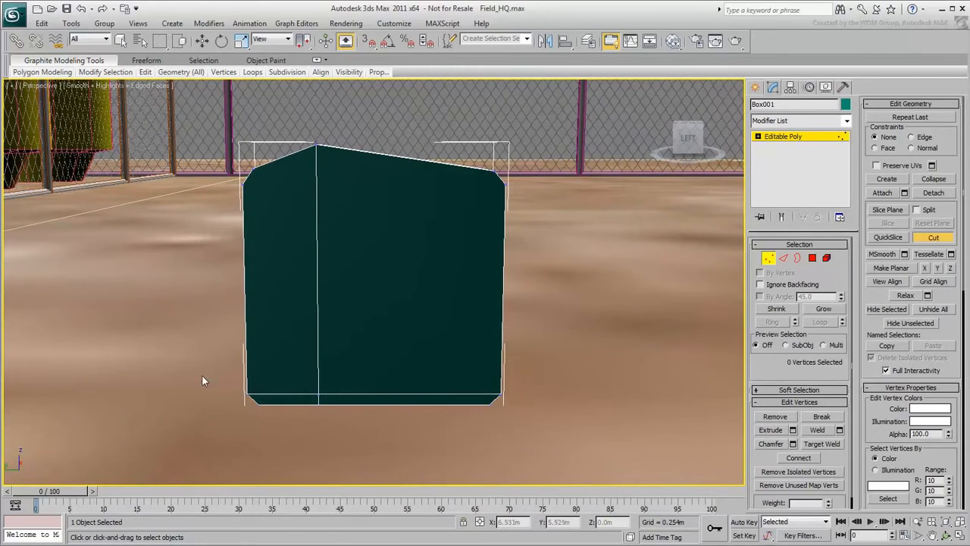
middle_click_drag(223, 249, 249, 230, "alt")
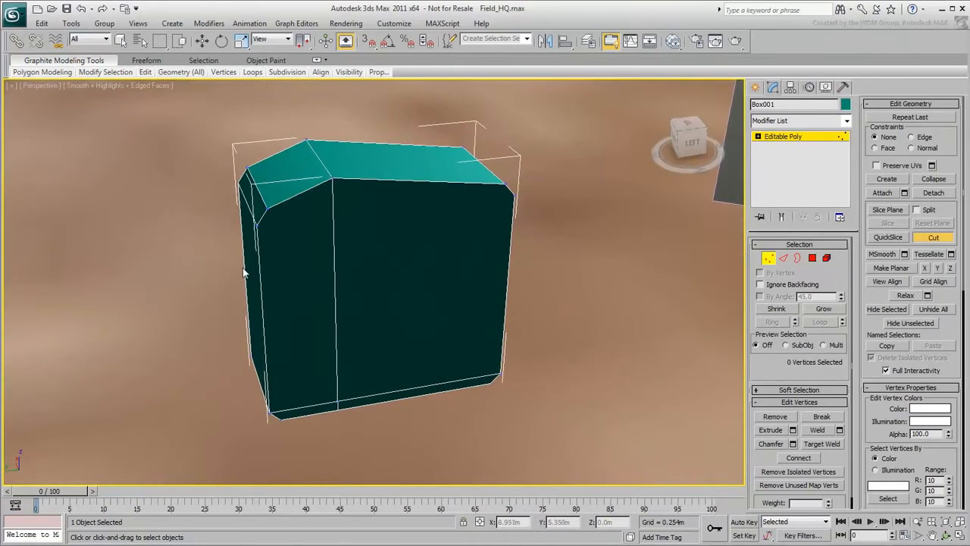
left_click(256, 226)
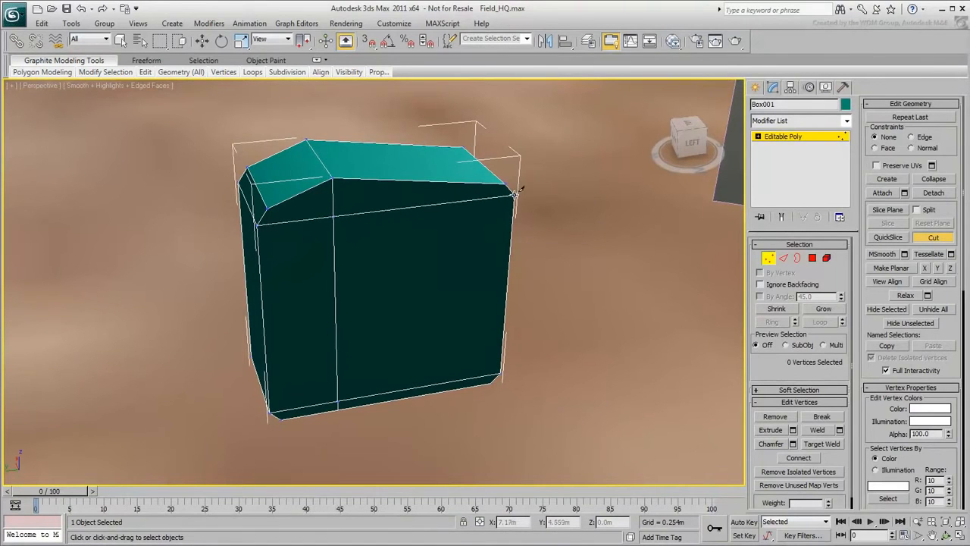
middle_click_drag(545, 192, 344, 180, "alt")
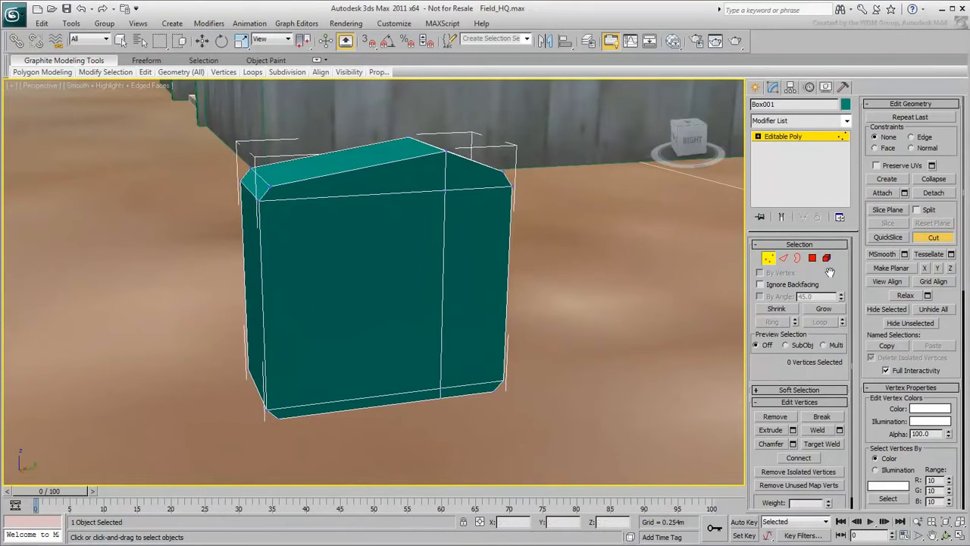
left_click(939, 241)
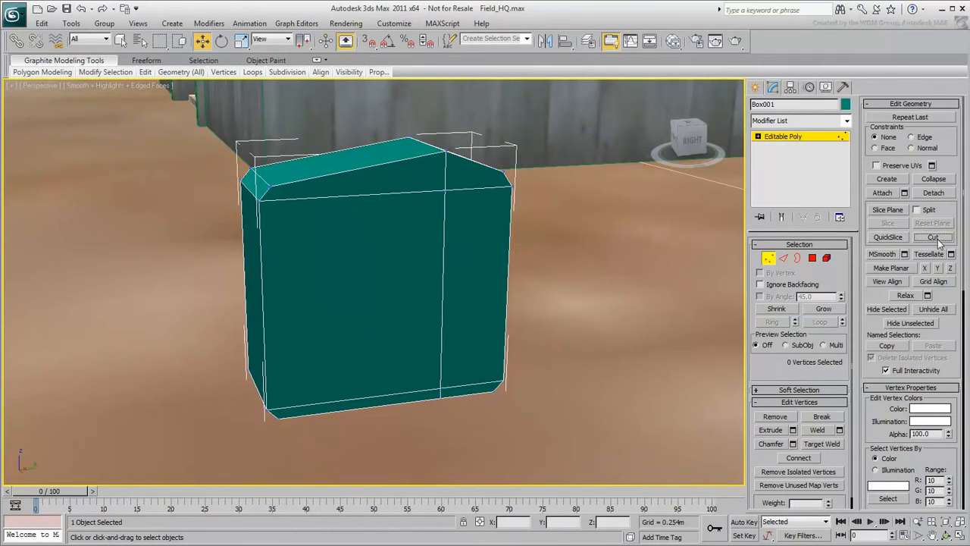
Connect the ring of lengthwise edges under the long top slope, adding an edge loop around the box halfway along that section
middle_click_drag(426, 285, 457, 314, "alt")
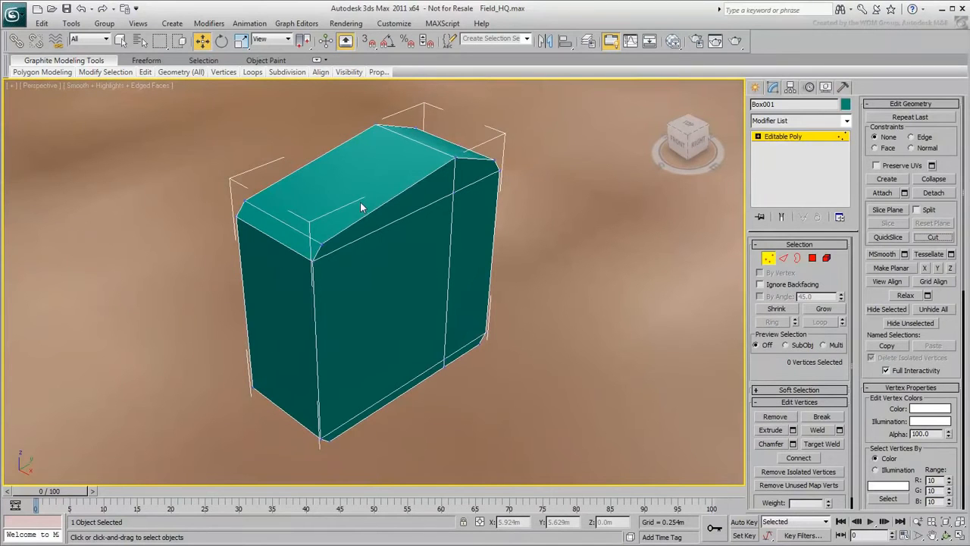
left_click(783, 258)
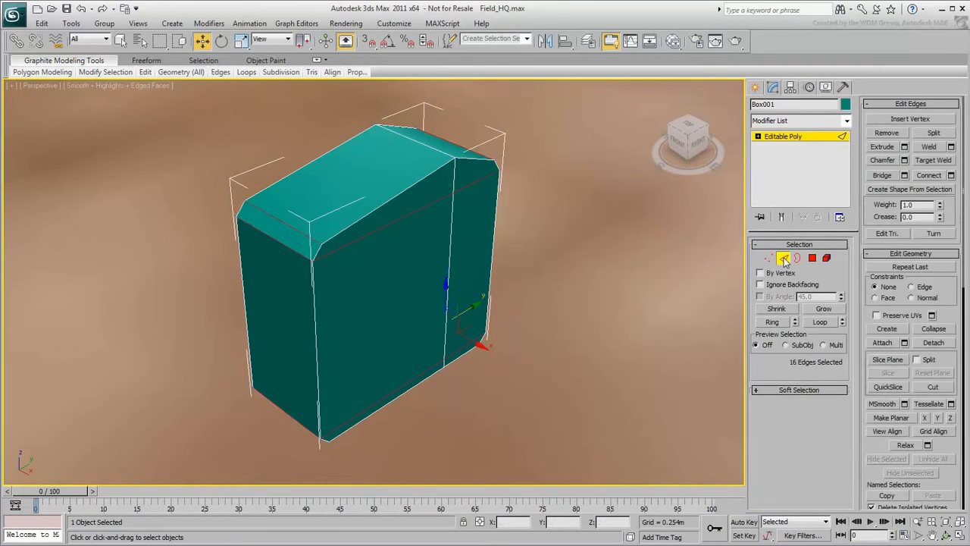
left_click(372, 216)
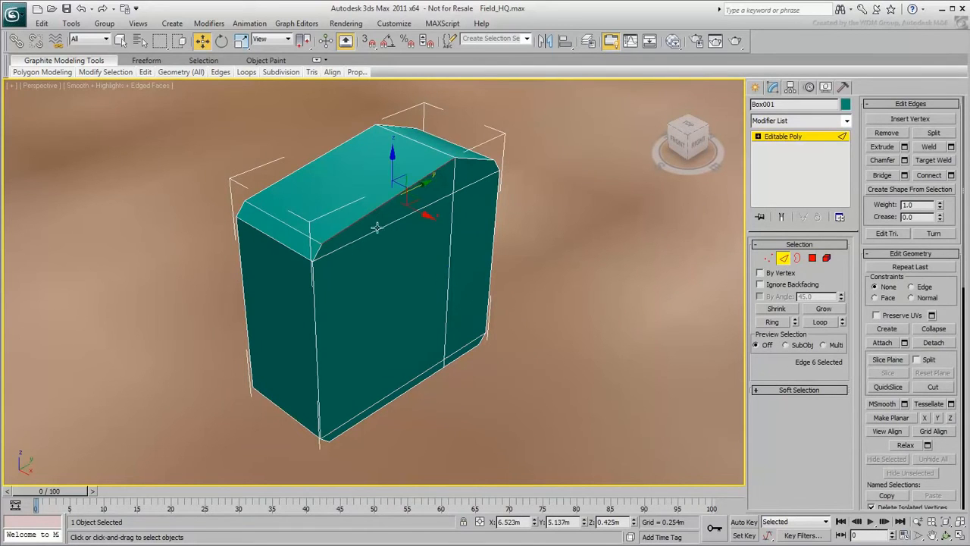
left_click(771, 322)
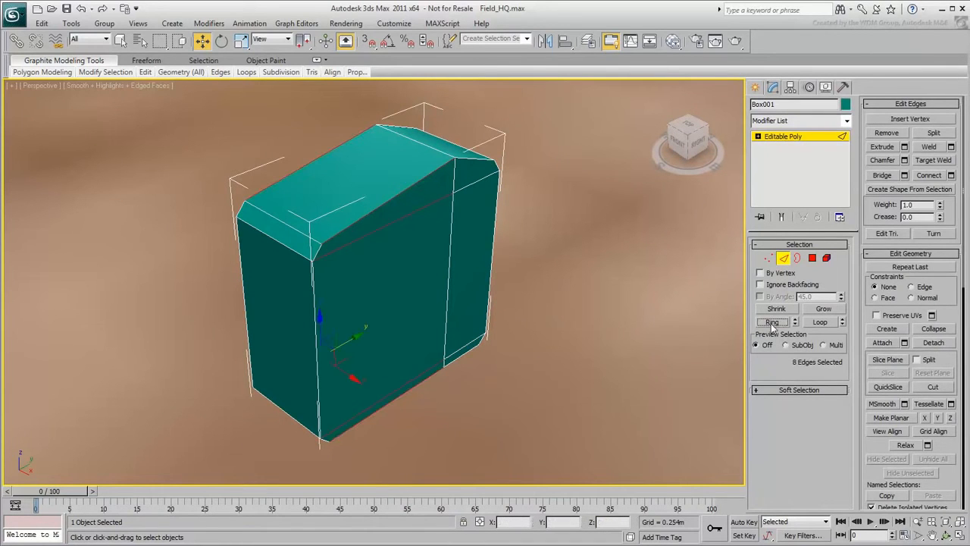
left_click(933, 175)
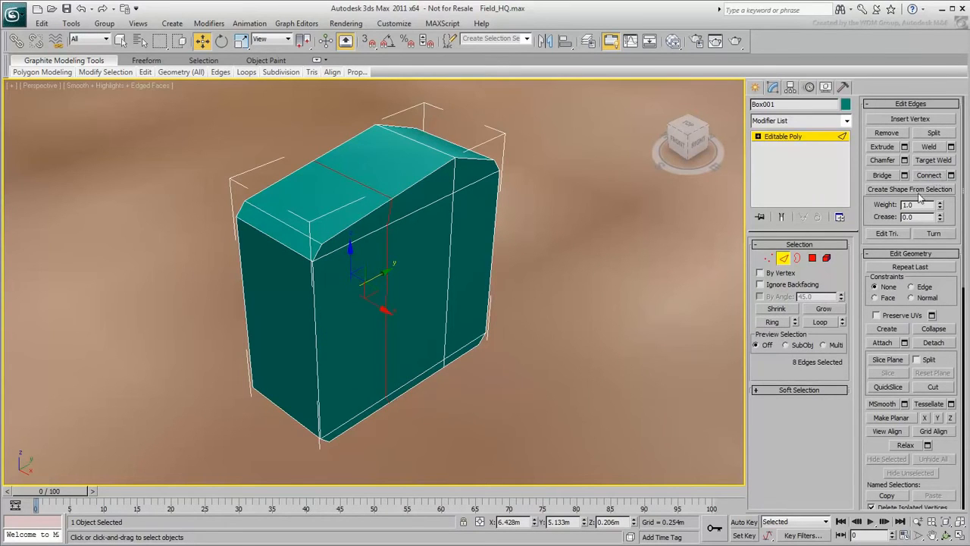
Inset the lower polygon of the long top slope to a small central face and scale it to 68% along X
left_click(815, 262)
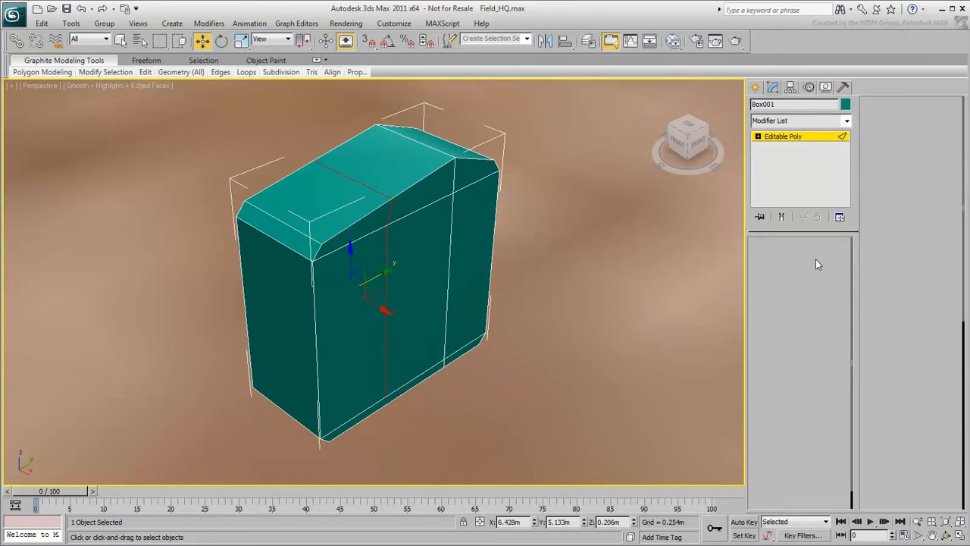
left_click(334, 216)
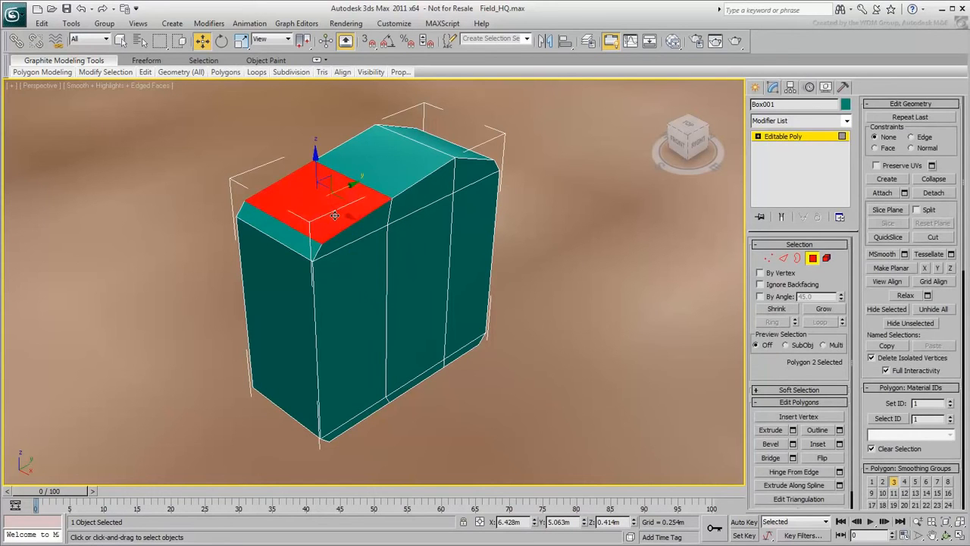
left_click(830, 443)
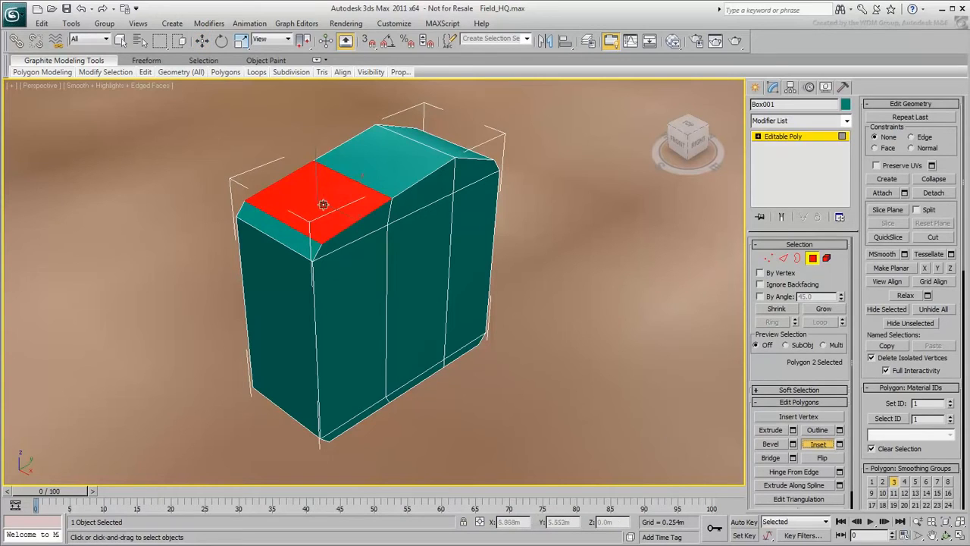
left_click_drag(318, 197, 322, 205)
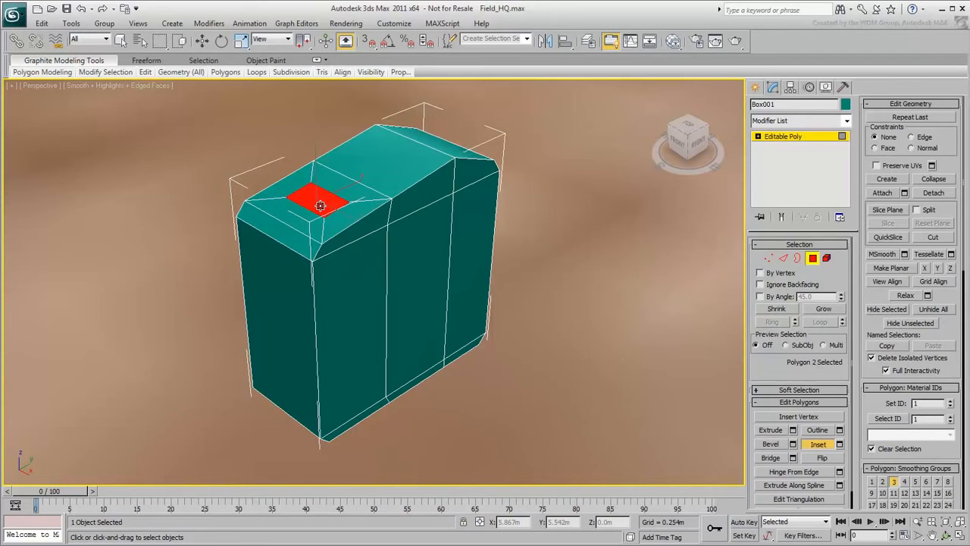
left_click(241, 40)
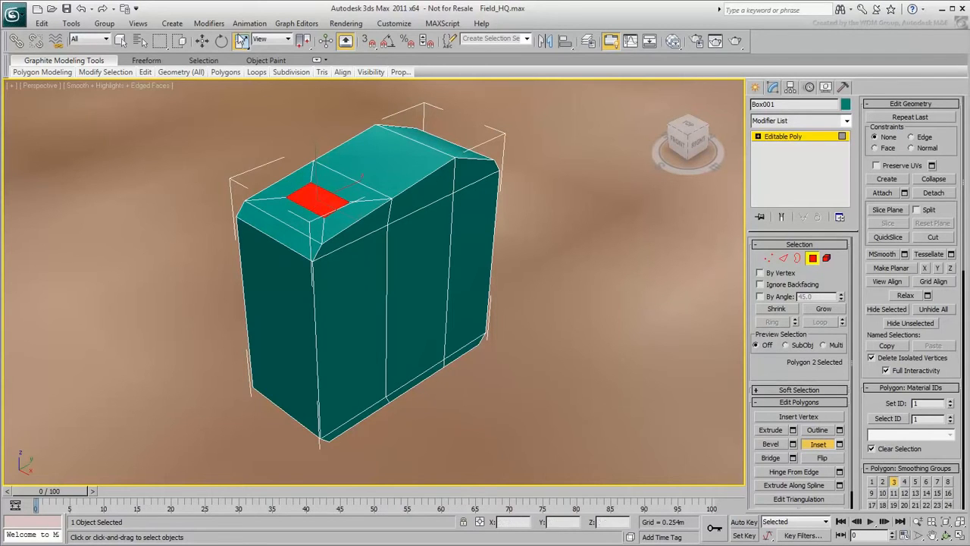
left_click_drag(357, 216, 347, 205)
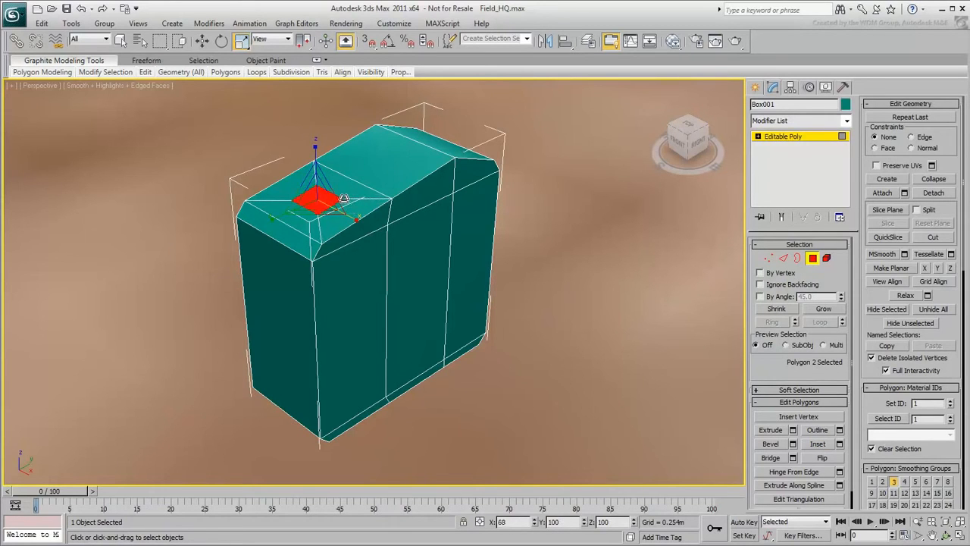
Connect the ring of widthwise edges to add a lengthwise loop down the middle of the box and through the inset face
middle_click_drag(363, 172, 469, 319)
scroll(413, 223, "up", 5)
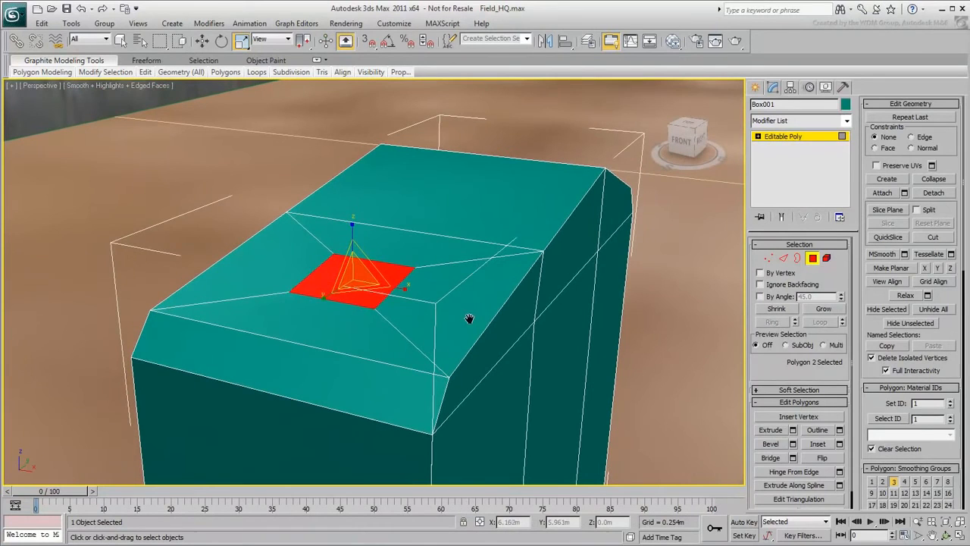
left_click(784, 258)
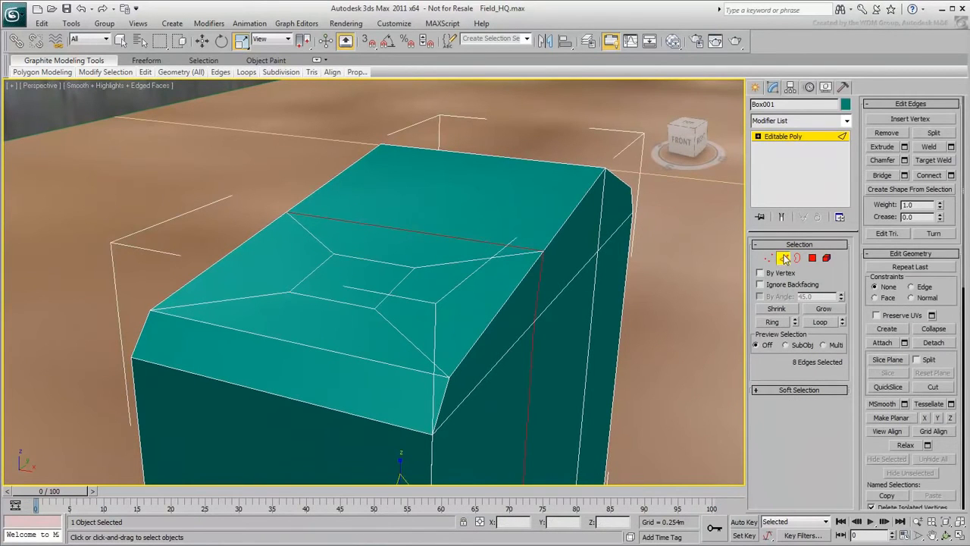
left_click(351, 302)
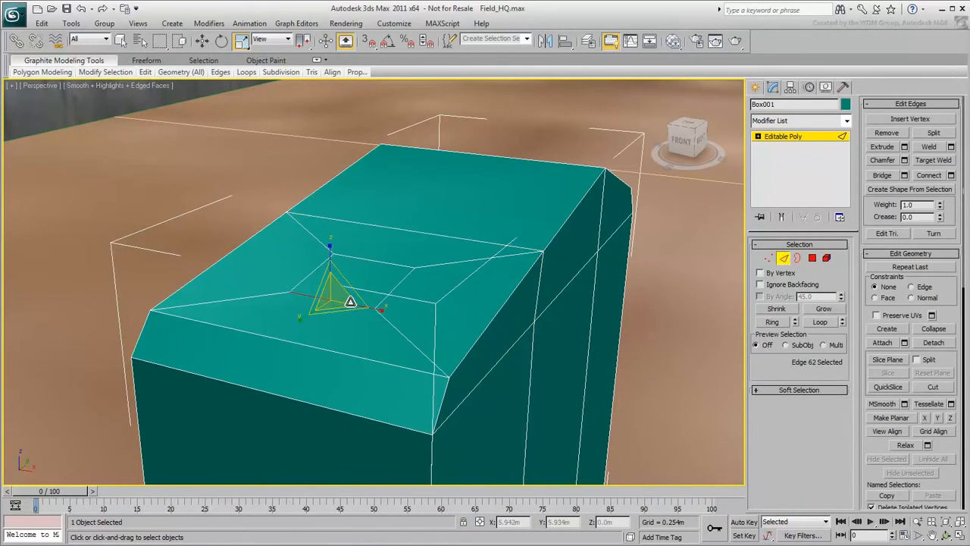
left_click(773, 322)
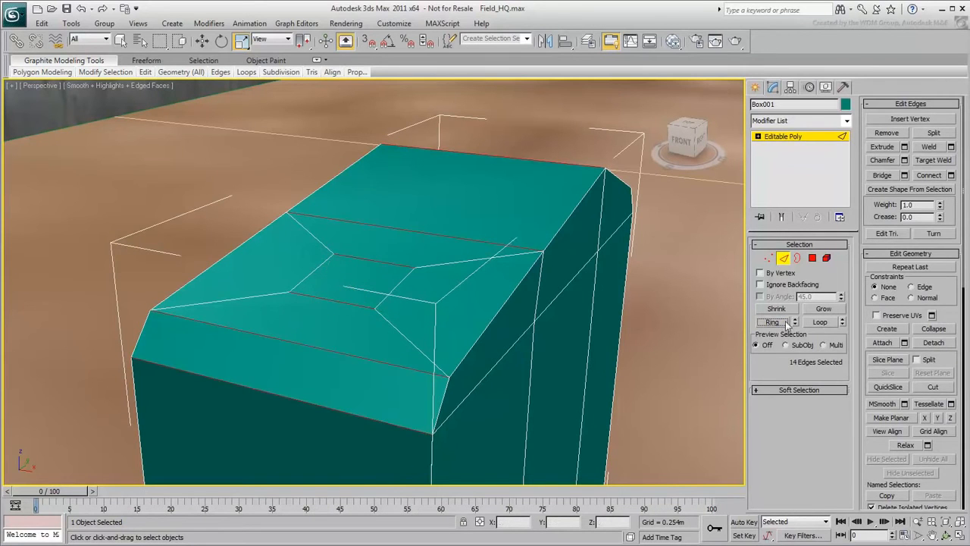
left_click(933, 176)
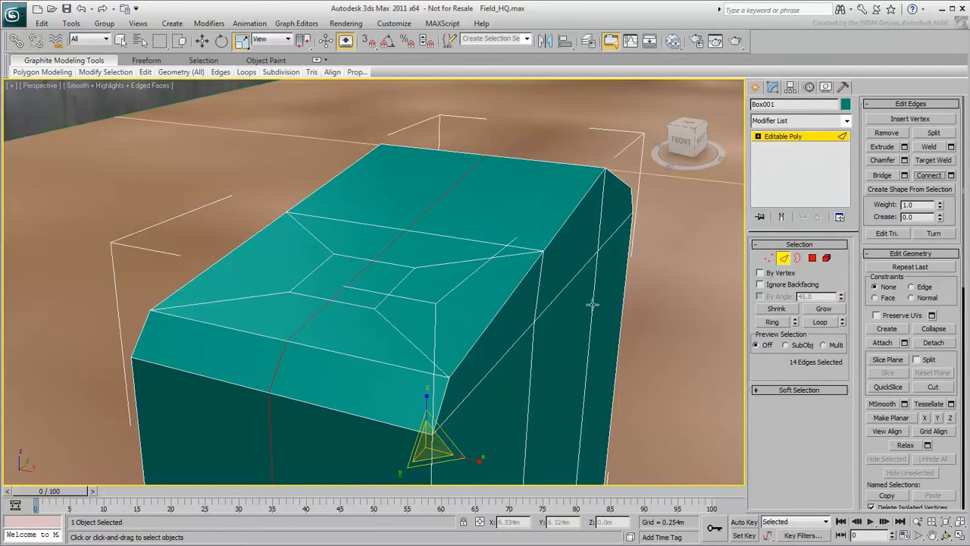
Connect the ring of lengthwise edges at the inset face, adding a crosswise loop through its center
left_click(394, 290)
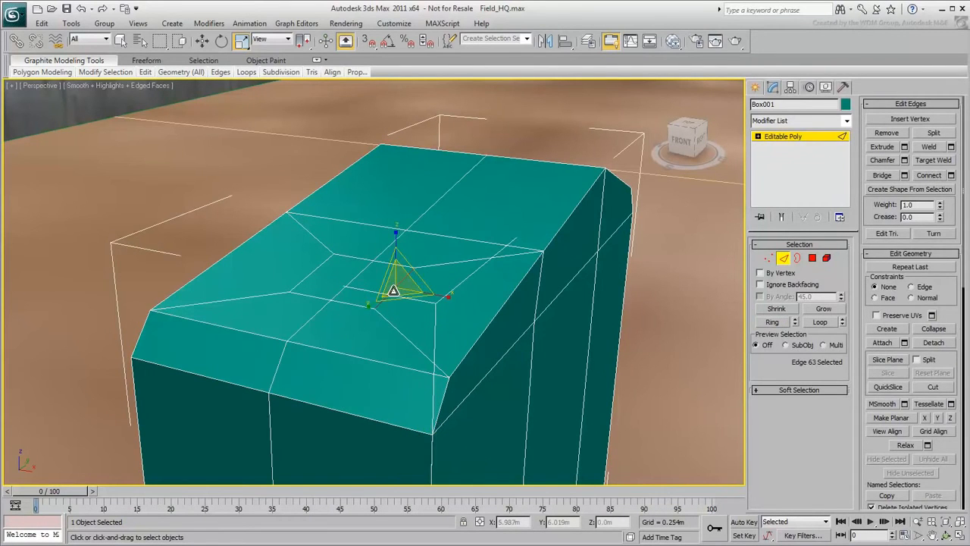
left_click(772, 322)
left_click(933, 176)
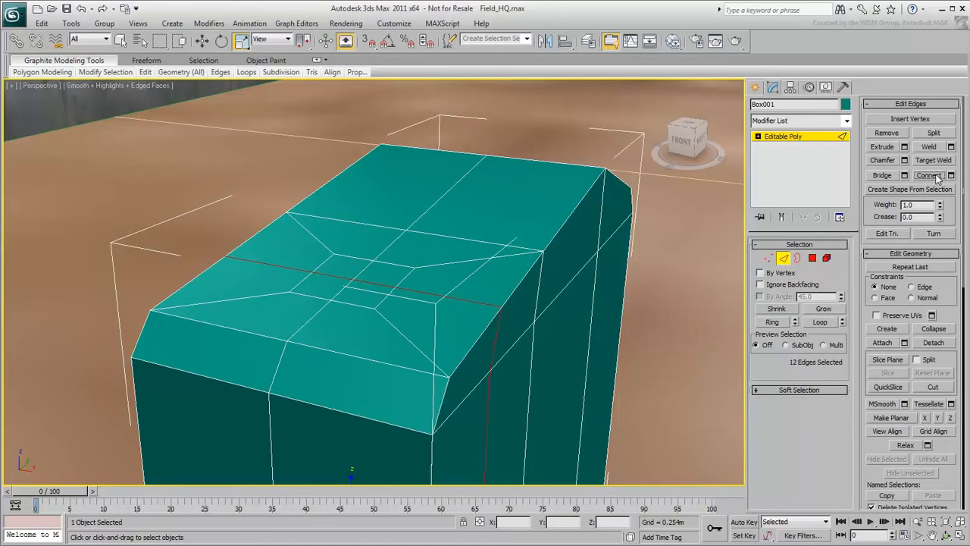
Set the vertex constraint to Edge and scale the inset face's four side-midpoint vertices outward to round it into an octagon
key("w")
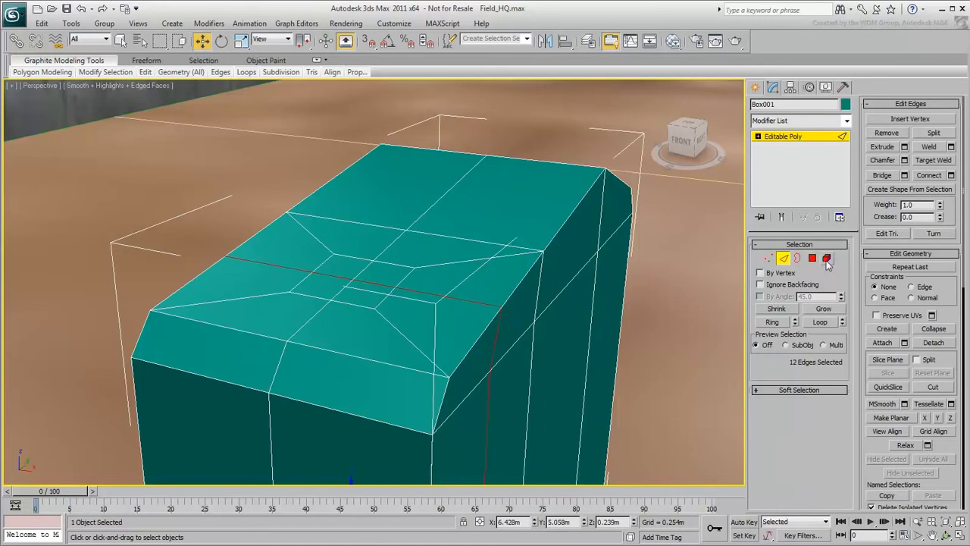
left_click(769, 259)
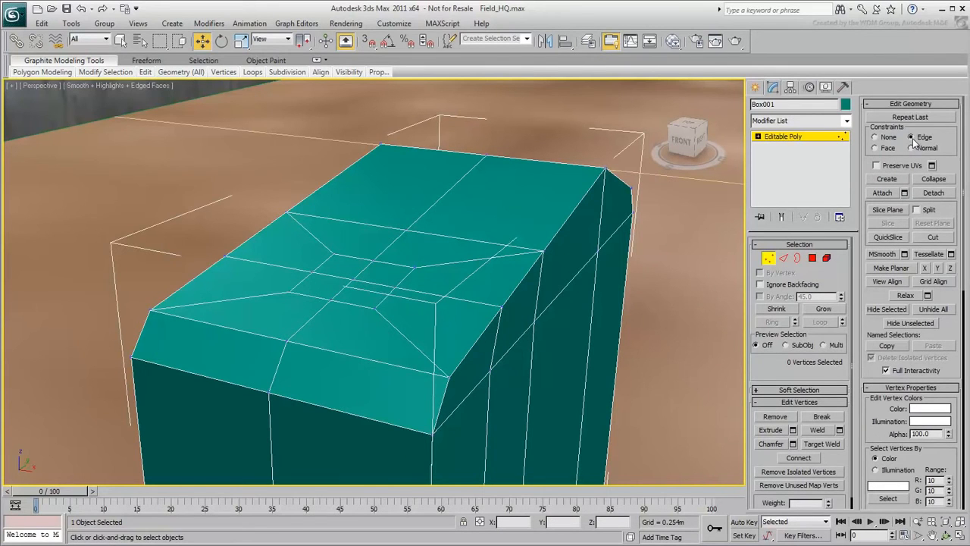
middle_click_drag(398, 292, 472, 274, "alt")
scroll(525, 386, "up", 3)
left_click(505, 292)
left_click(387, 404, "ctrl")
left_click(262, 296, "ctrl")
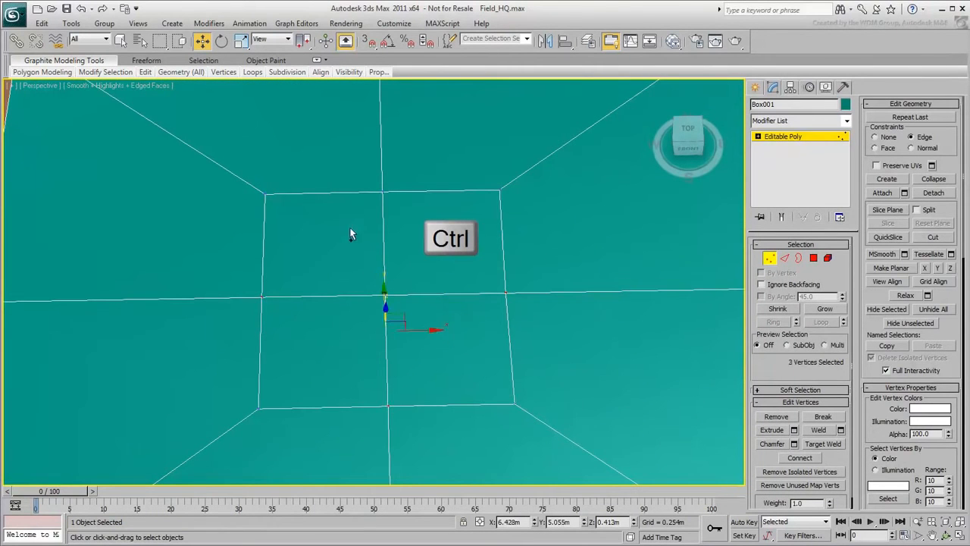
left_click(382, 192, "ctrl")
left_click(241, 40)
left_click_drag(362, 306, 465, 293)
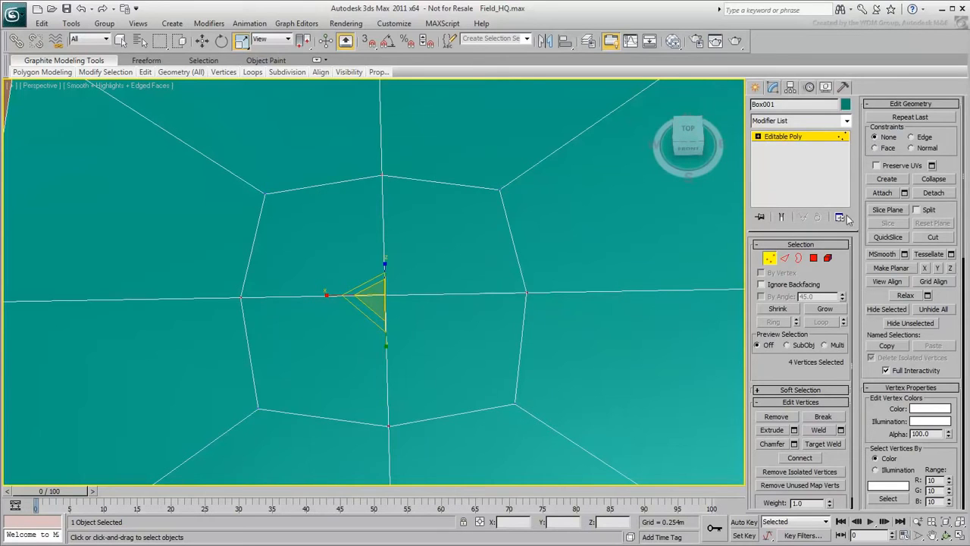
Extrude the four polygons of the octagonal face upward to form the can's spout
left_click(813, 258)
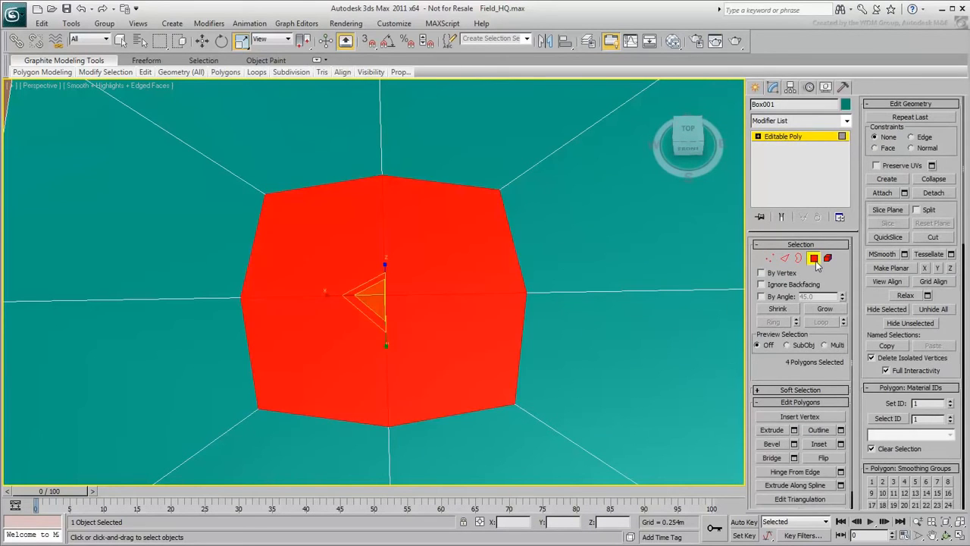
scroll(422, 288, "down", 5)
middle_click_drag(423, 288, 453, 282, "alt")
scroll(457, 279, "up", 4)
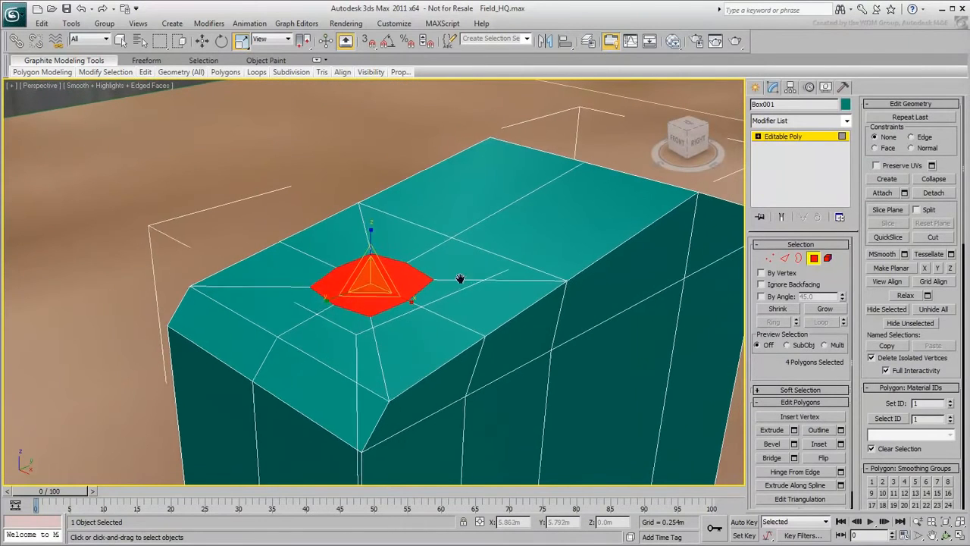
left_click(773, 430)
left_click_drag(381, 298, 379, 281)
Bevel the spout's top polygons outward into a flared lip, and bevel them again upward to form the side of the cap
middle_click_drag(360, 158, 385, 245)
scroll(370, 228, "up", 4)
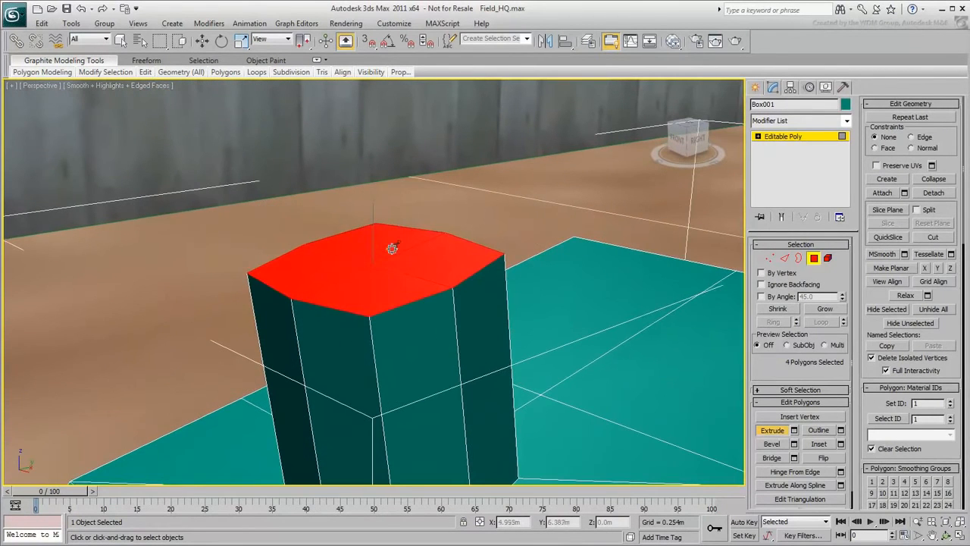
left_click(786, 444)
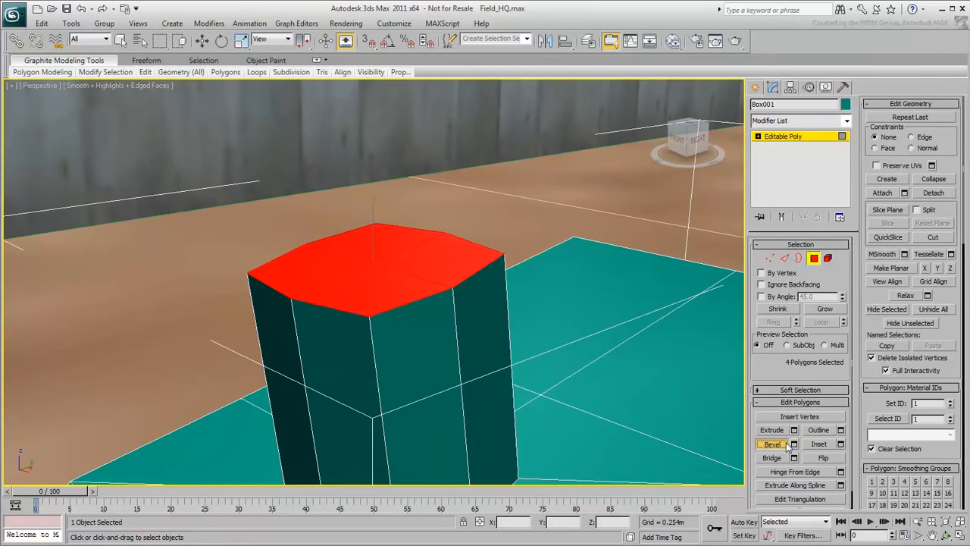
left_click_drag(395, 289, 390, 288)
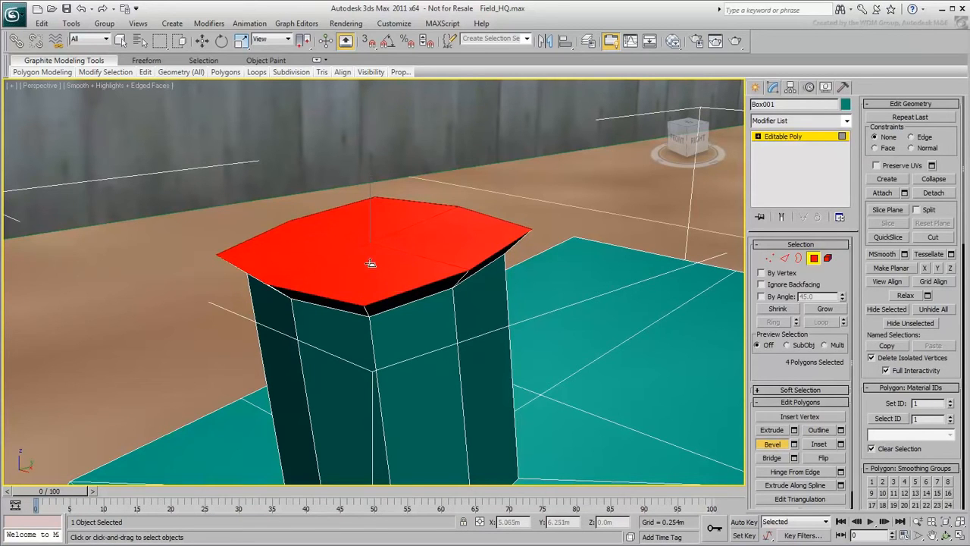
left_click_drag(370, 263, 372, 260)
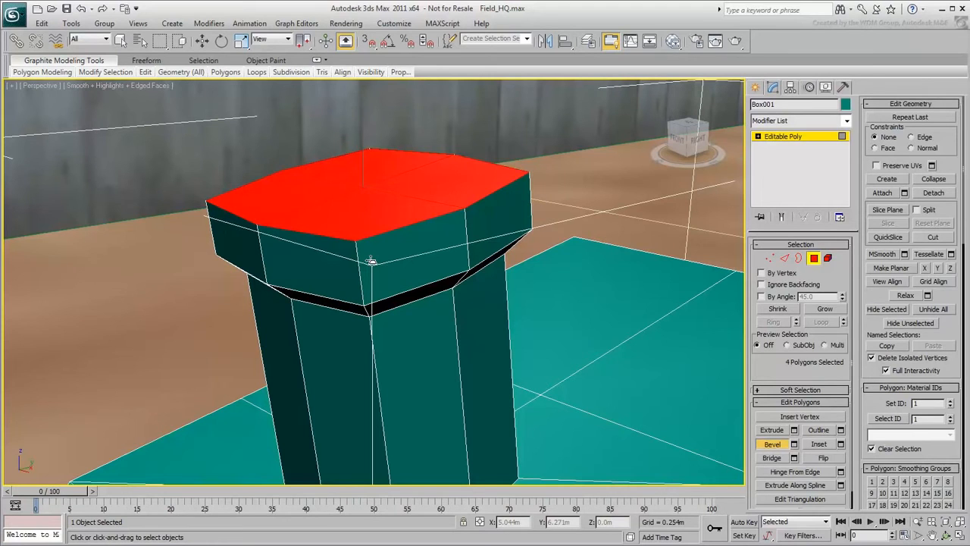
Bevel the top of the cap slightly upward and inward for a chamfered rim, and clear the polygon selection
left_click_drag(357, 210, 360, 207)
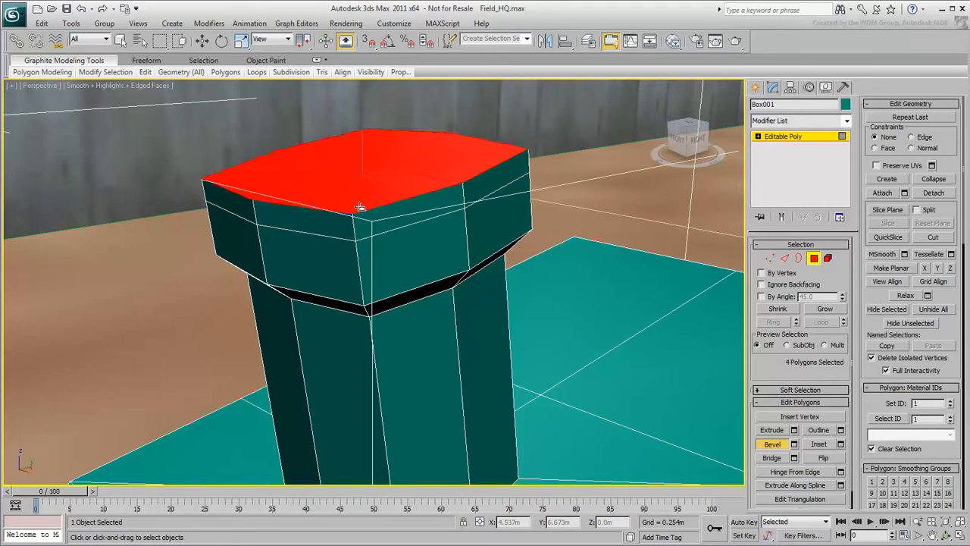
left_click(359, 207)
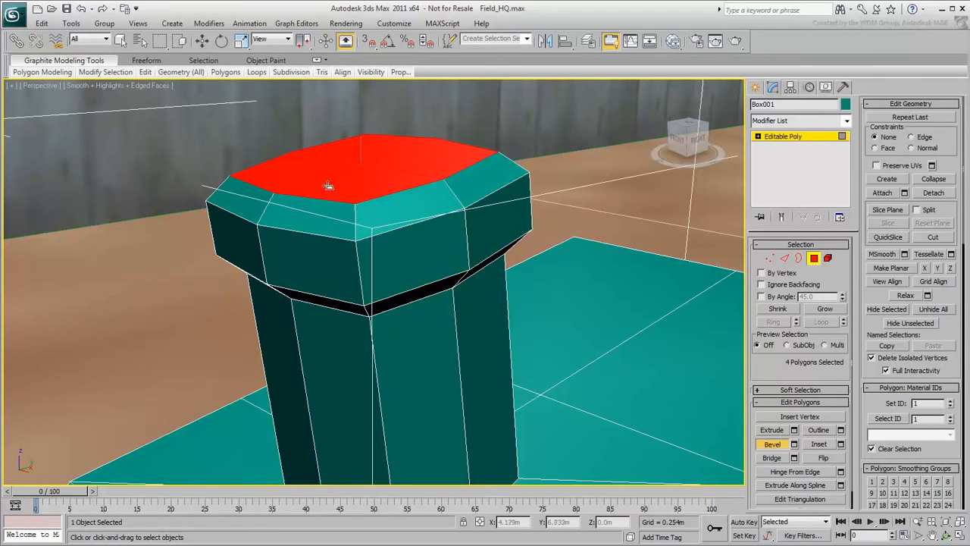
left_click(279, 131)
Select the two middle polygons on each of the can's broad sides, and grow the selection to cover both sides entirely
key("z")
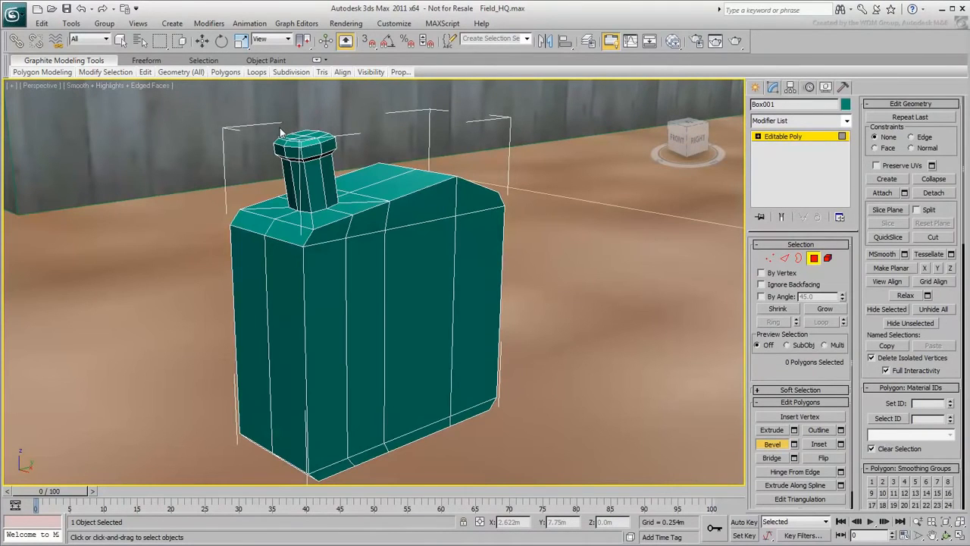
left_click(362, 271, "ctrl")
left_click(405, 272, "ctrl")
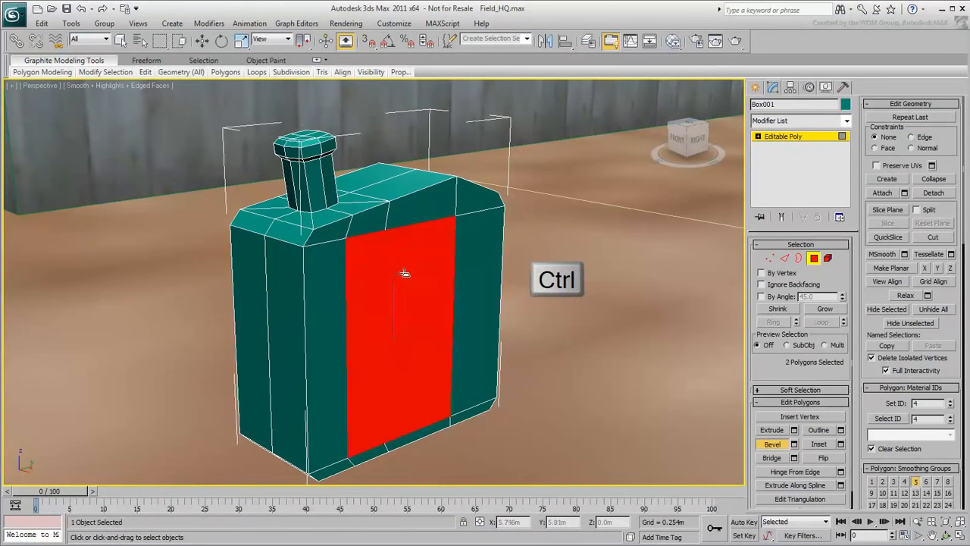
middle_click_drag(243, 161, 364, 177, "alt")
left_click(378, 267, "ctrl")
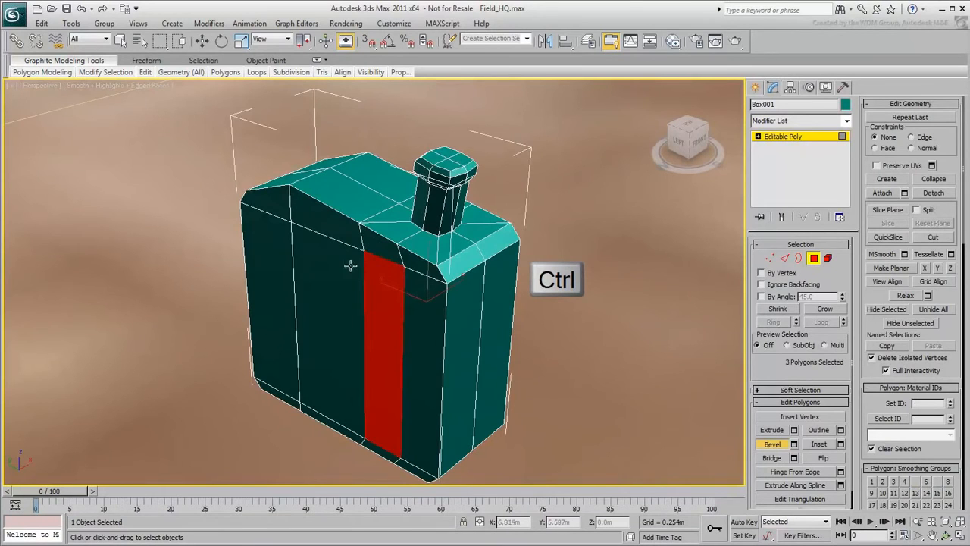
left_click(351, 265, "ctrl")
middle_click_drag(353, 266, 523, 307, "alt")
left_click(824, 309)
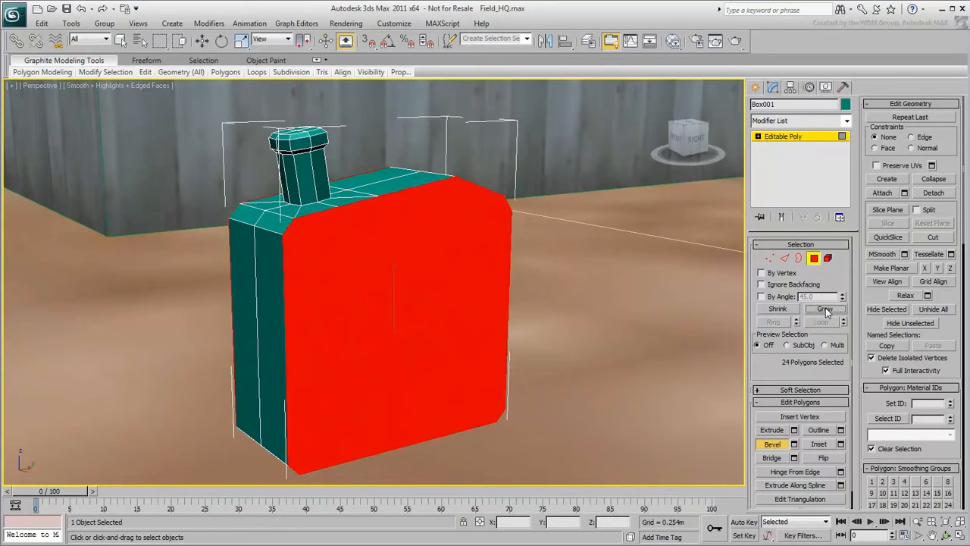
Try to bevel the selected polygons on both broad sides, and undo the bevel
left_click_drag(405, 323, 405, 318)
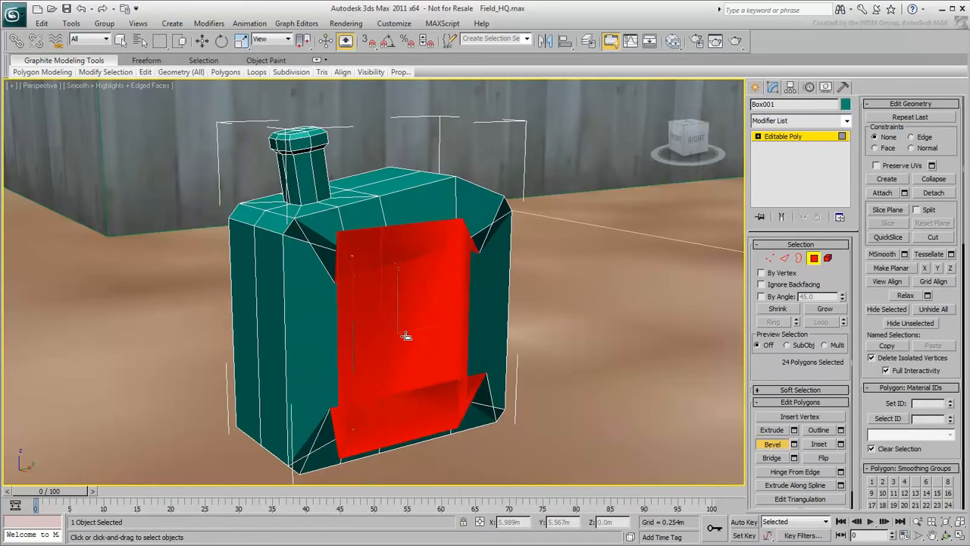
key("ctrl+z")
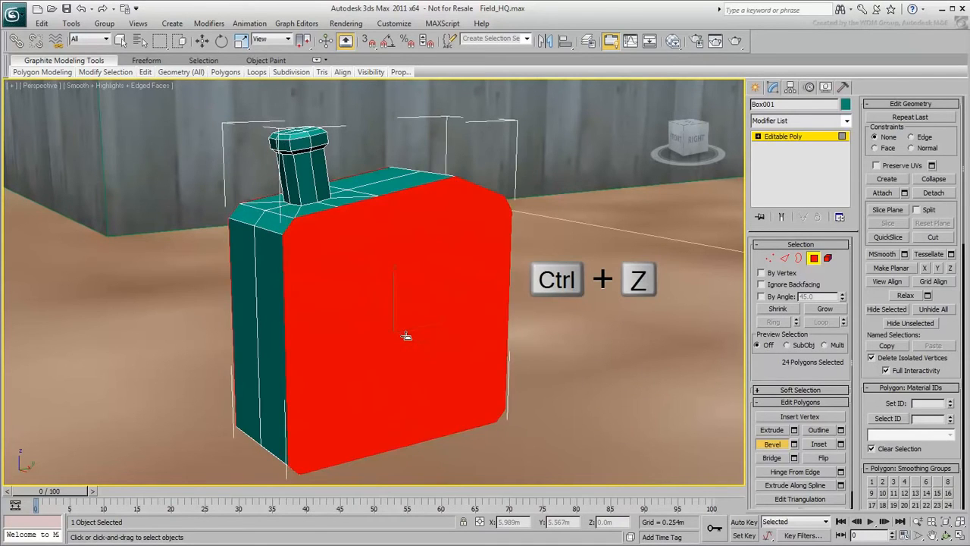
Extrude the polygons of both broad sides outward and scale them slightly inward in the YZ plane to form chamfered rims
left_click(772, 430)
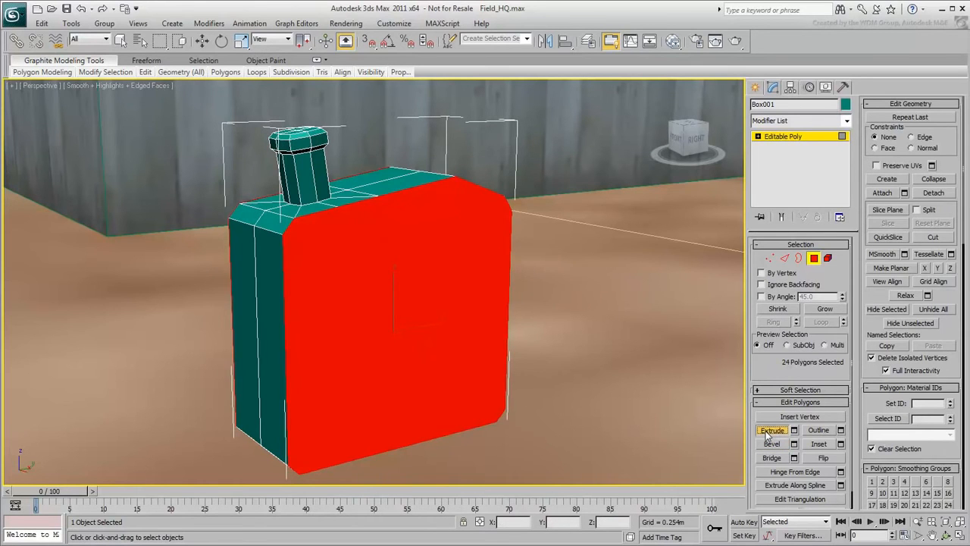
middle_click_drag(375, 296, 402, 310, "alt")
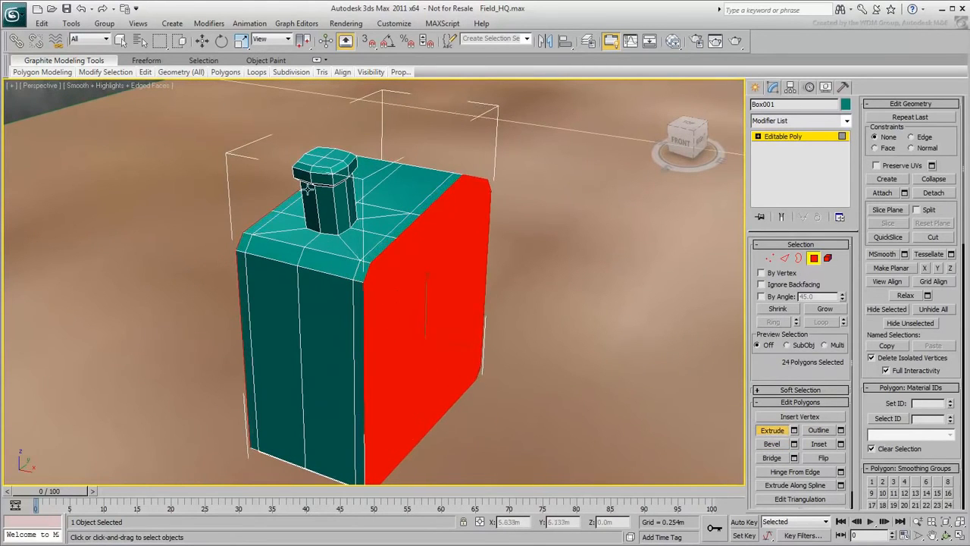
left_click(244, 42)
middle_click_drag(362, 219, 353, 305, "alt")
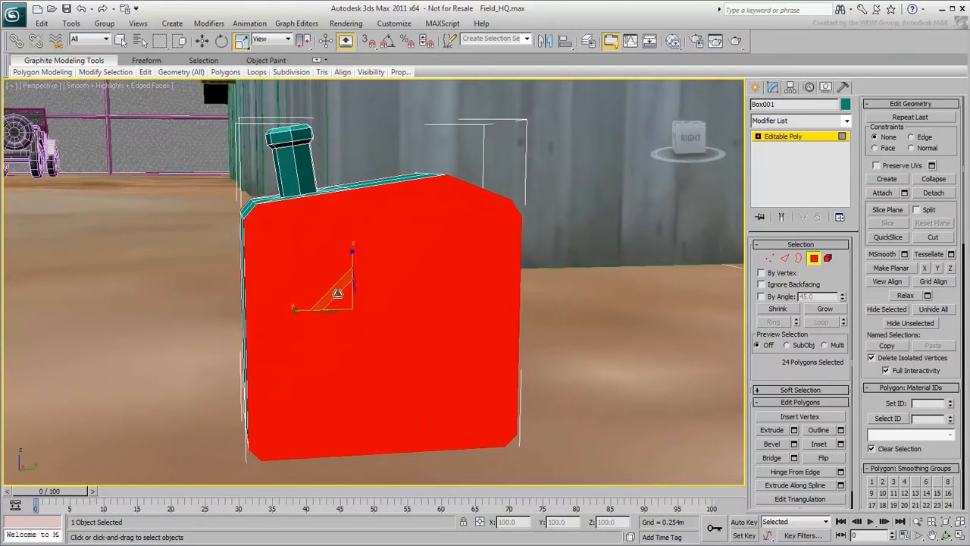
left_click_drag(335, 290, 336, 293)
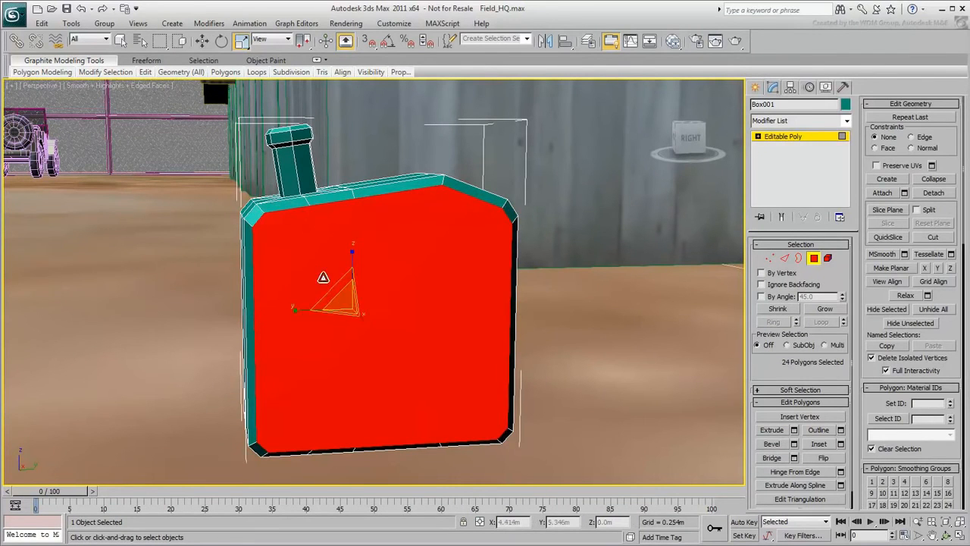
Select the ring of vertical edges around the can's body and connect them with a horizontal edge loop at mid-height
left_click(319, 260)
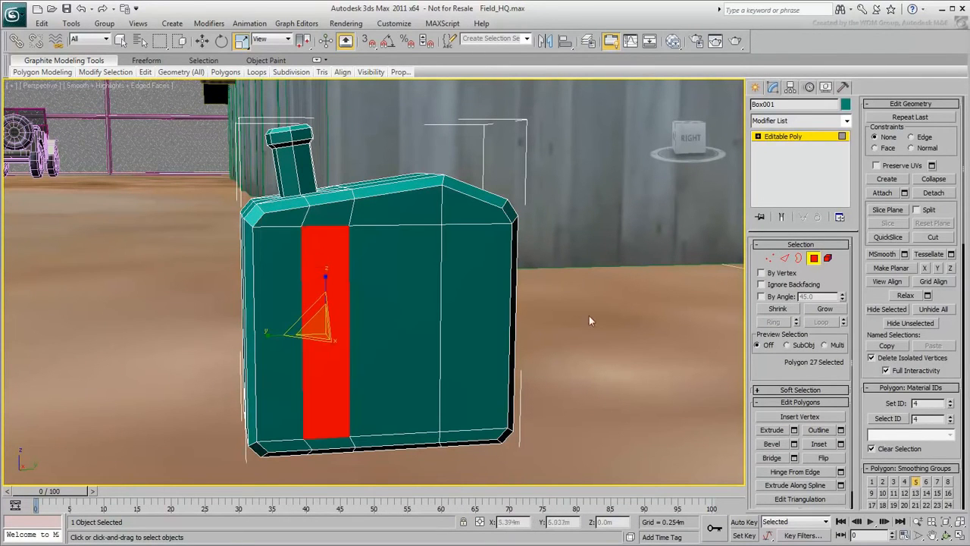
left_click(787, 258)
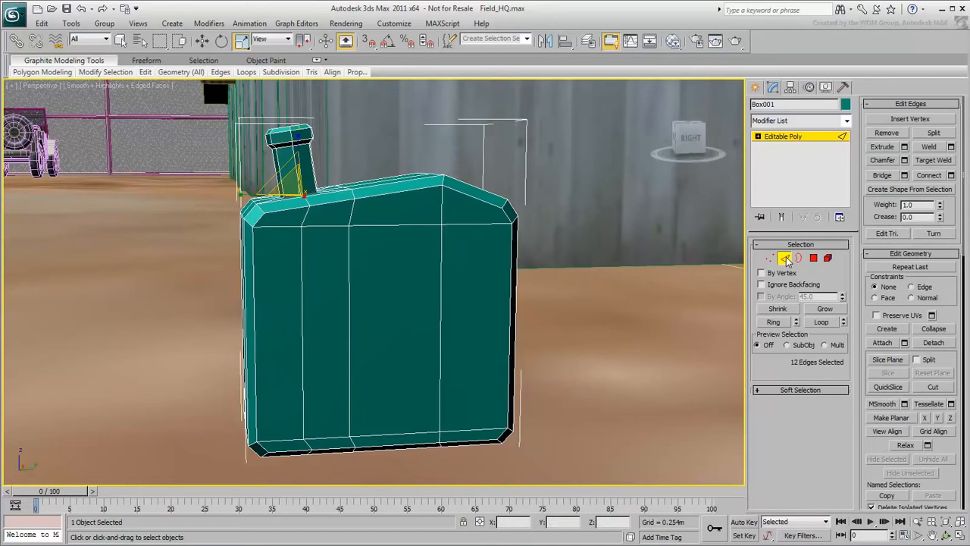
left_click(442, 327)
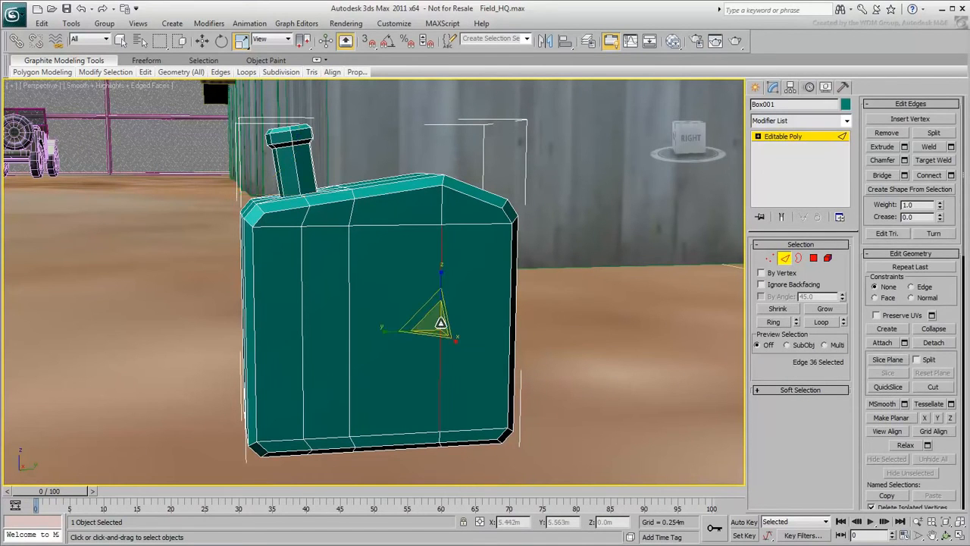
left_click(775, 322)
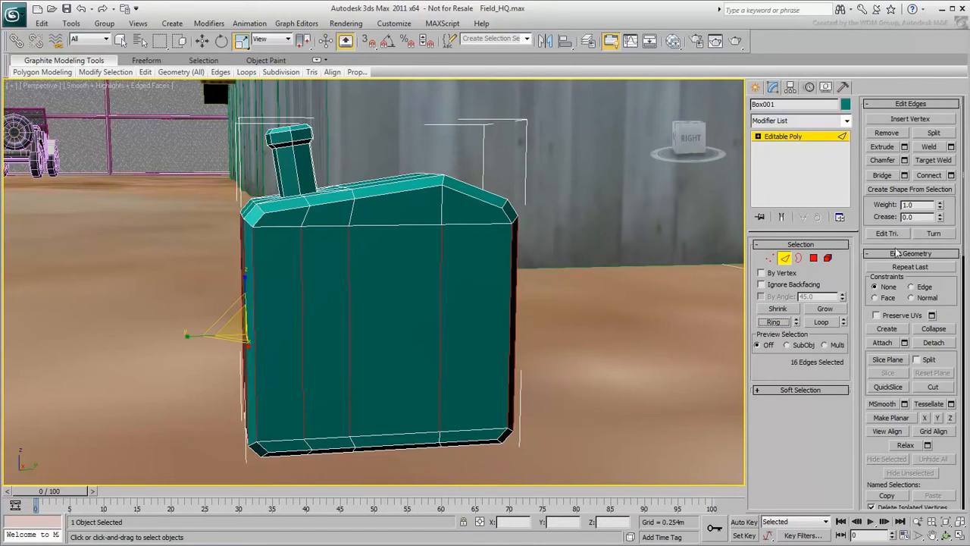
left_click(931, 176)
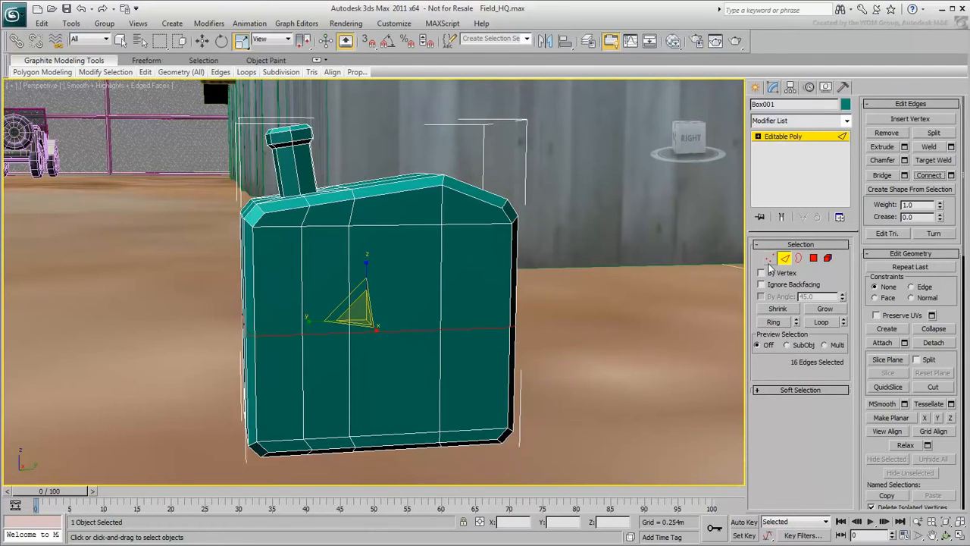
Connect the ring of edges running down the can's sloped rear top with 1 segment and a slide of -50
middle_click_drag(595, 284, 511, 325, "alt")
left_click(438, 278)
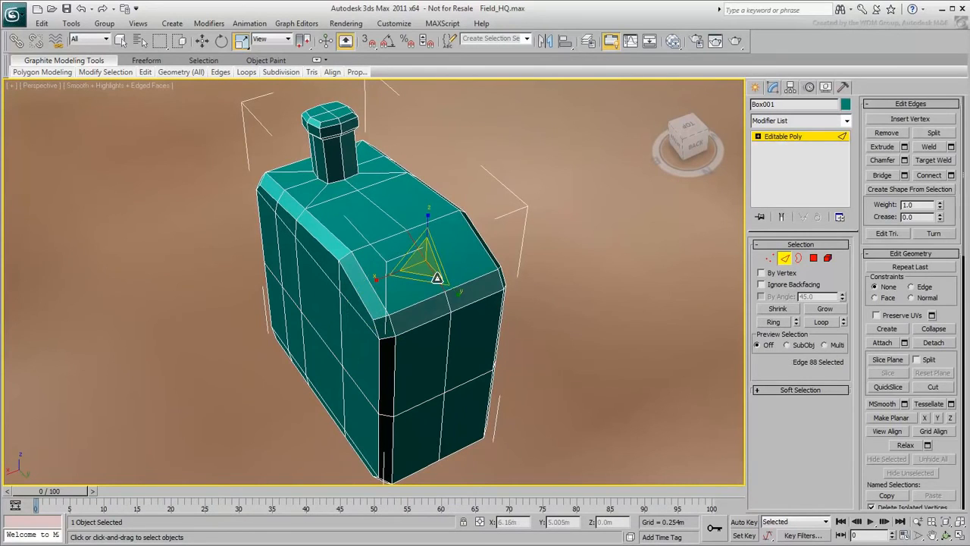
left_click(773, 322)
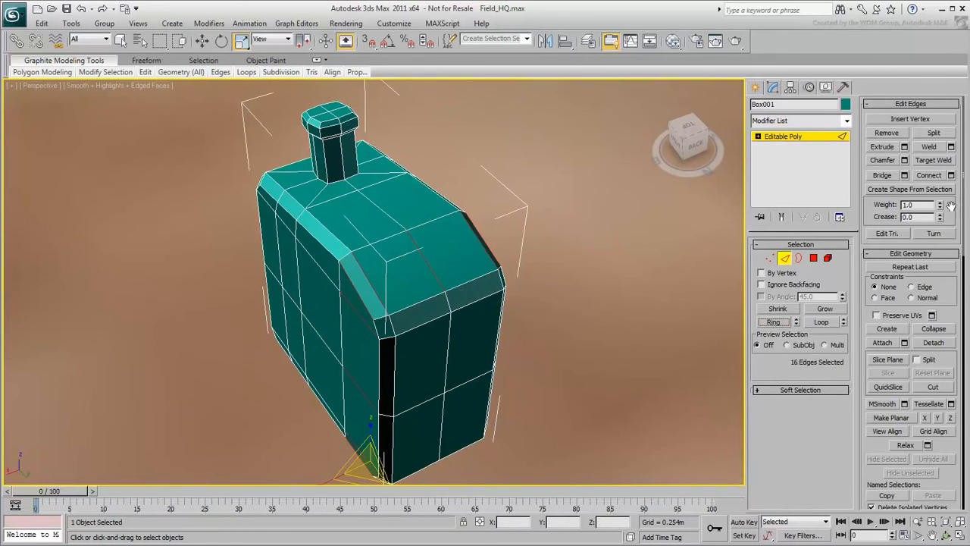
left_click(951, 175)
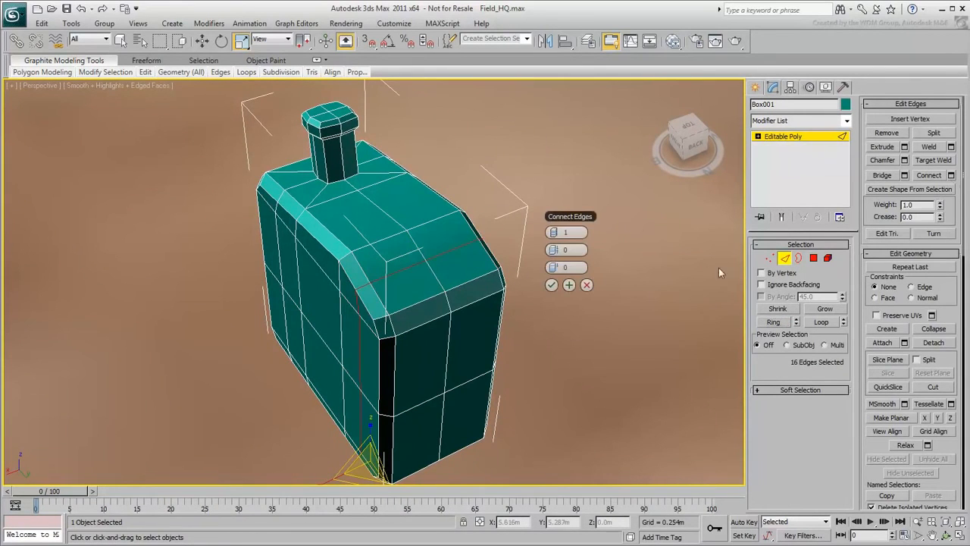
left_click_drag(553, 267, 430, 268)
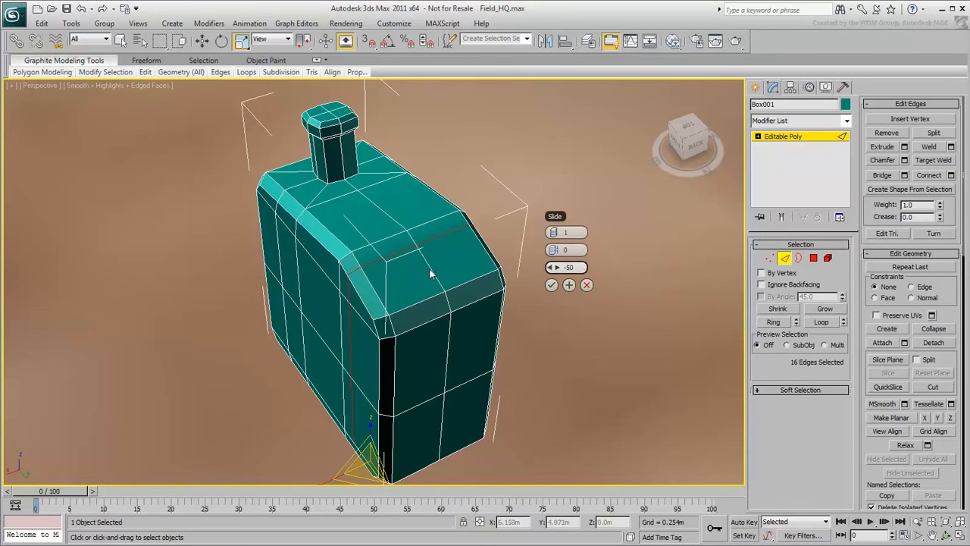
left_click(551, 287)
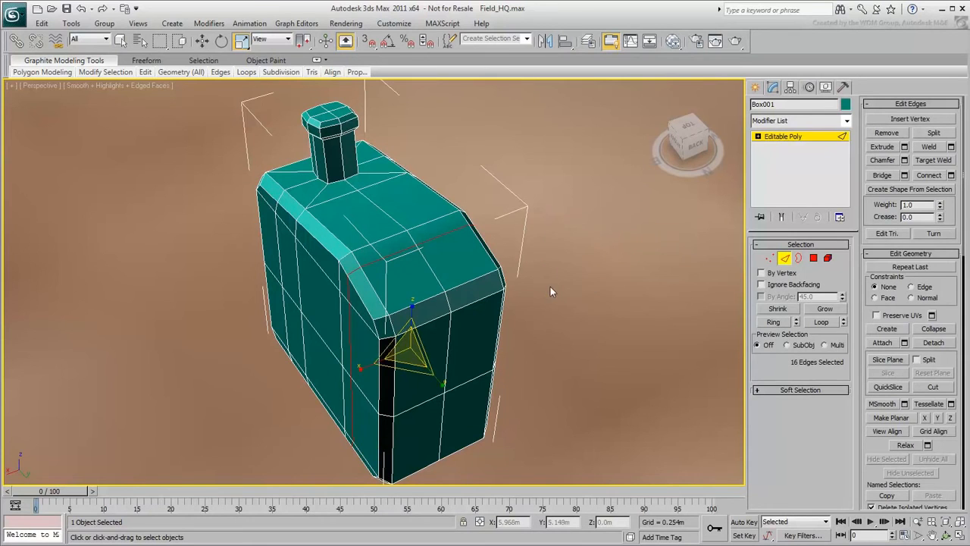
Select the two narrow polygons above the rear slope and the two on the rear chamfer below it, and inset them slightly
left_click(814, 259)
left_click(598, 243)
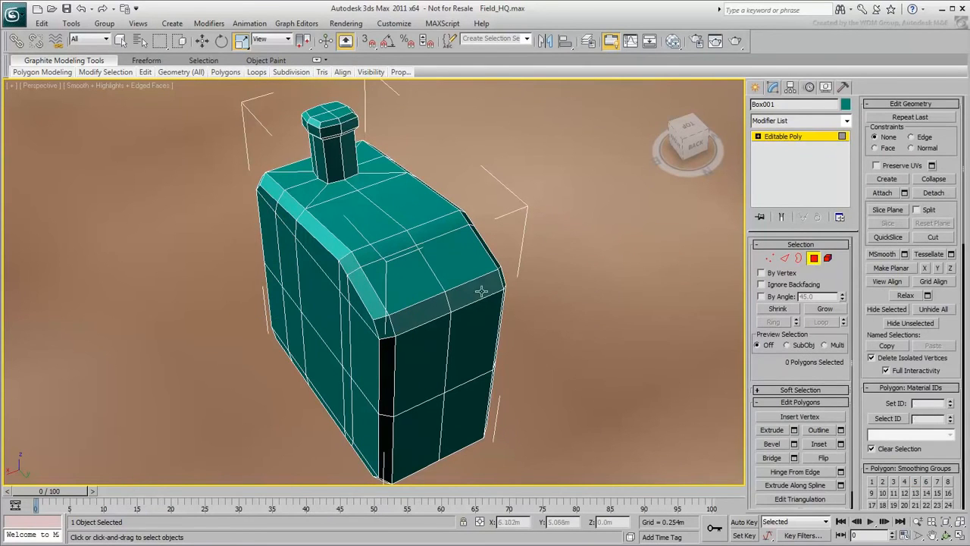
left_click(433, 305, "ctrl")
left_click(467, 299, "ctrl")
left_click(427, 234, "ctrl")
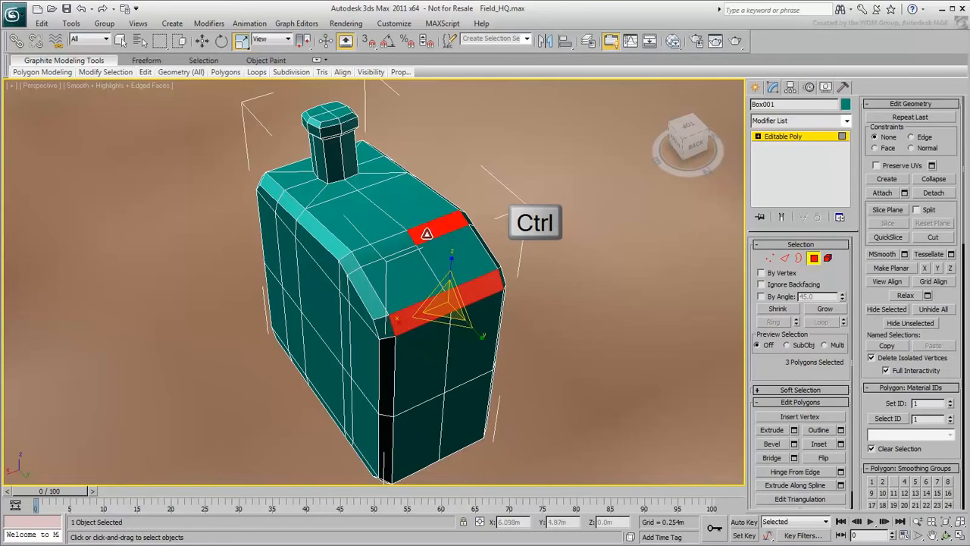
left_click(397, 241, "ctrl")
middle_click_drag(502, 262, 487, 258, "alt")
scroll(486, 259, "up", 3)
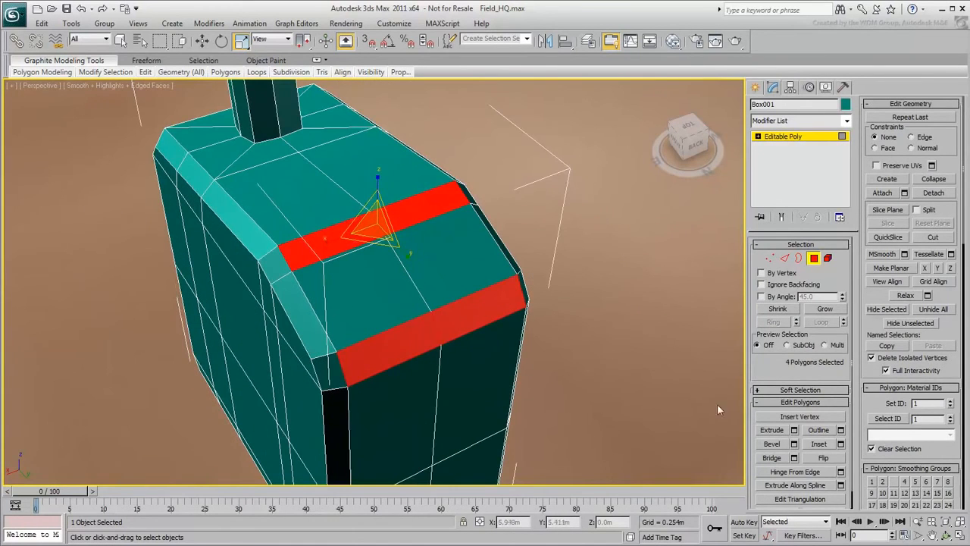
left_click(833, 445)
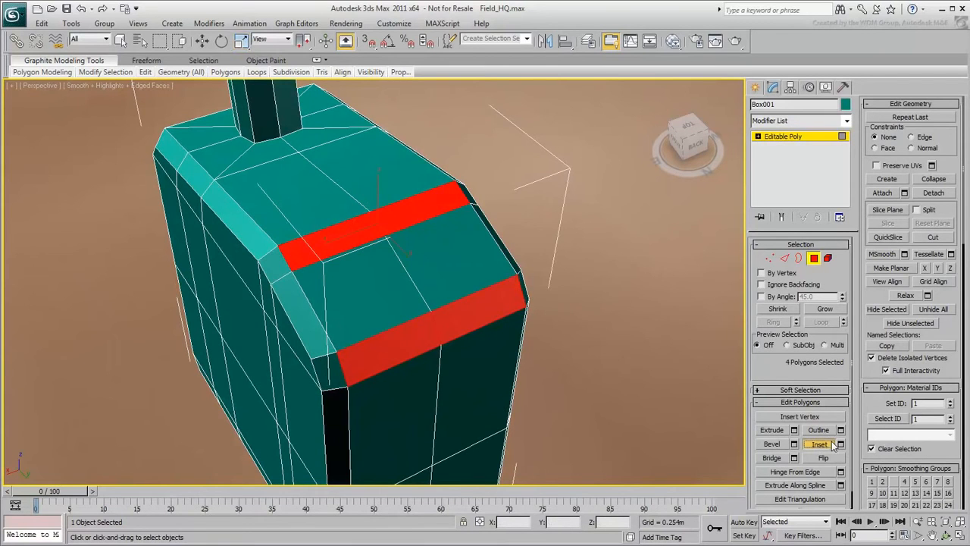
left_click_drag(444, 328, 442, 326)
Scale the inset polygons to 23 percent along the X axis, and extrude them outward into two handle posts
left_click(241, 41)
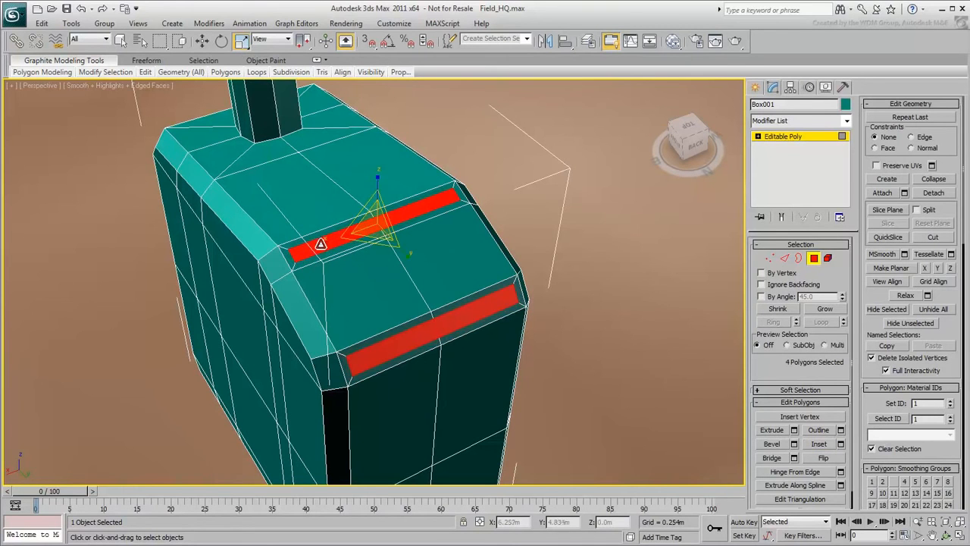
left_click_drag(324, 245, 445, 212)
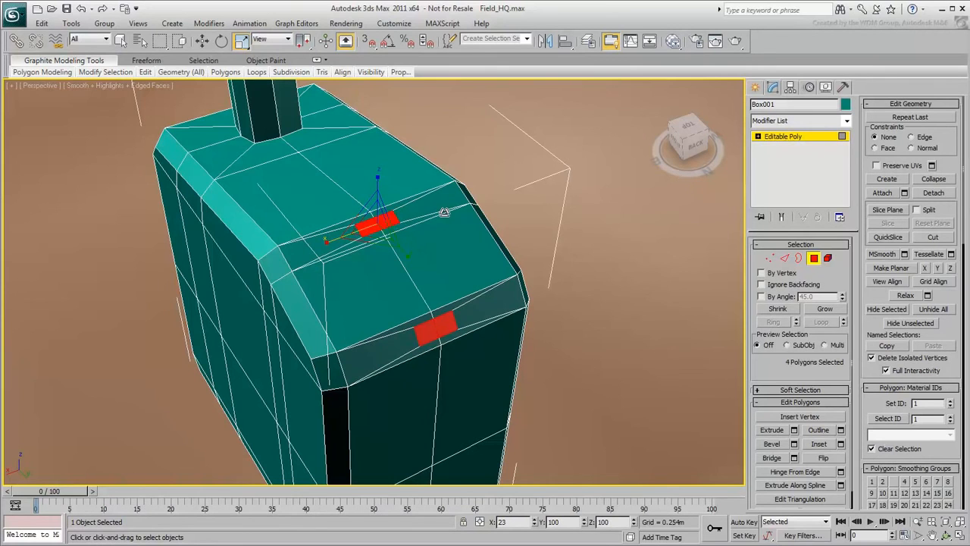
middle_click_drag(444, 281, 463, 308, "alt")
left_click(773, 430)
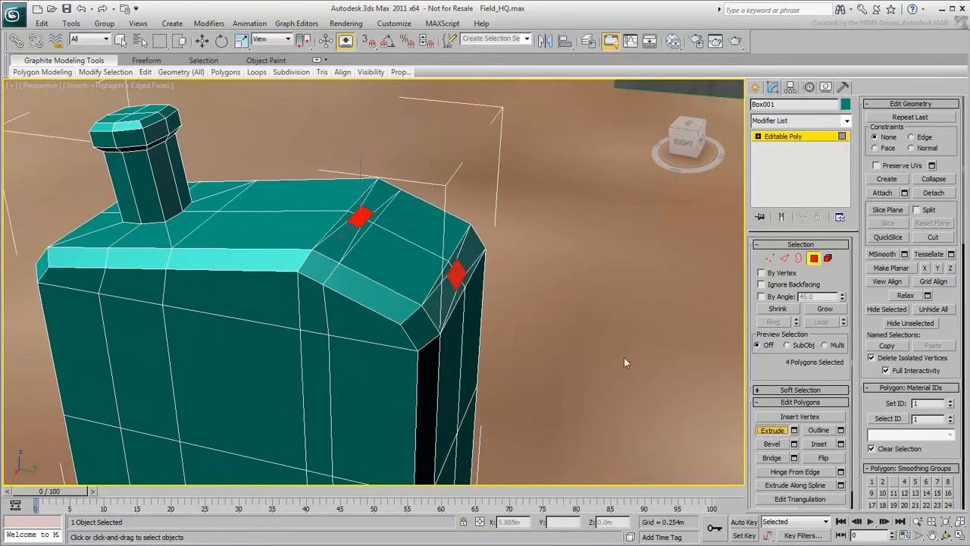
left_click_drag(464, 270, 471, 256)
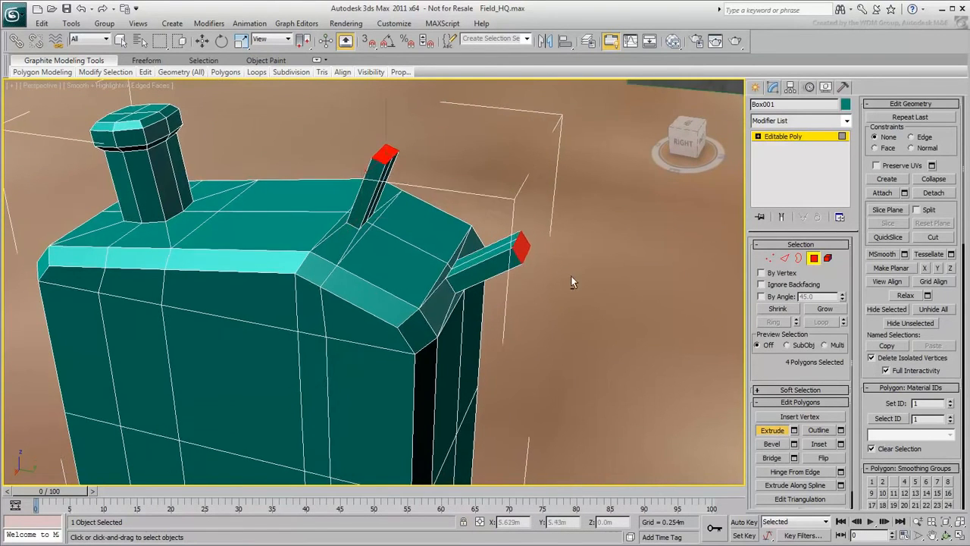
Narrow the ends of both handle posts along the X axis, and extrude the ends by one more short segment
middle_click_drag(572, 274, 536, 283, "alt")
right_click(299, 187)
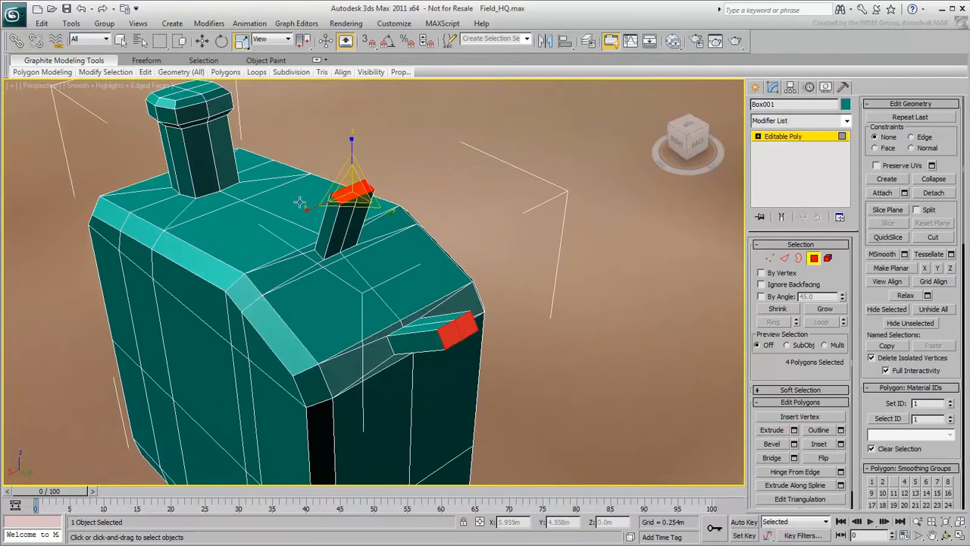
left_click_drag(308, 210, 337, 203)
middle_click_drag(371, 261, 426, 263, "alt")
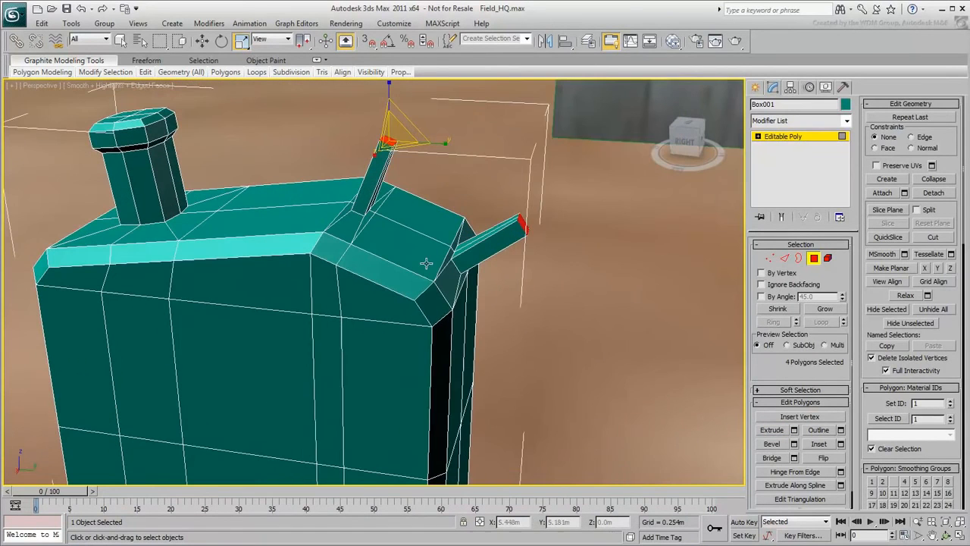
left_click(785, 434)
middle_click_drag(625, 314, 614, 317, "alt")
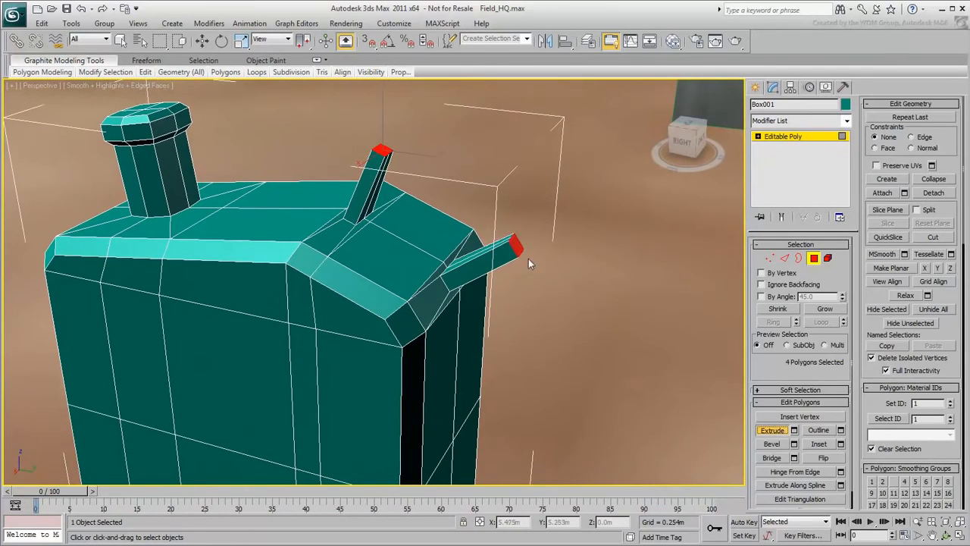
left_click_drag(521, 244, 519, 241)
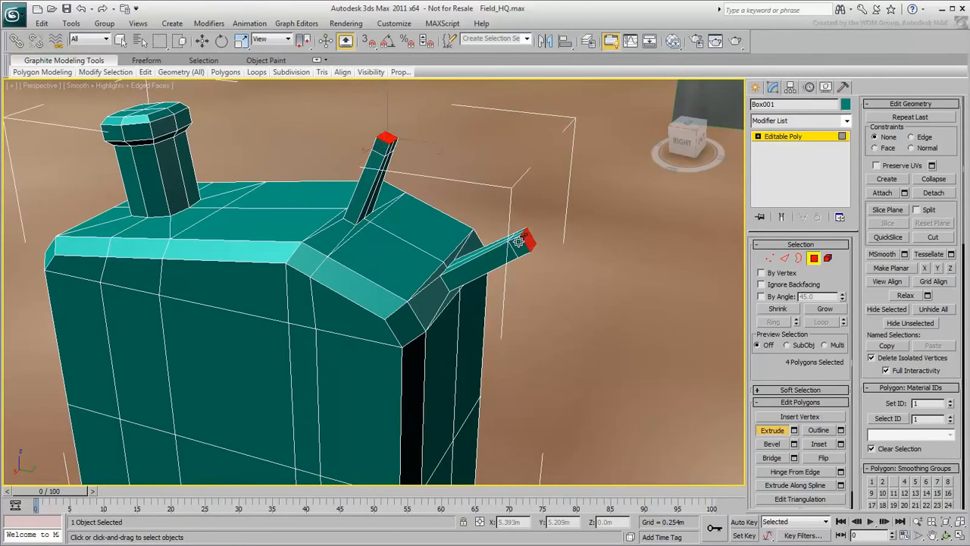
Clear the polygon selection on the handle post ends and leave the Extrude tool
left_click(542, 272)
middle_click_drag(542, 270, 651, 376, "alt")
left_click(784, 432)
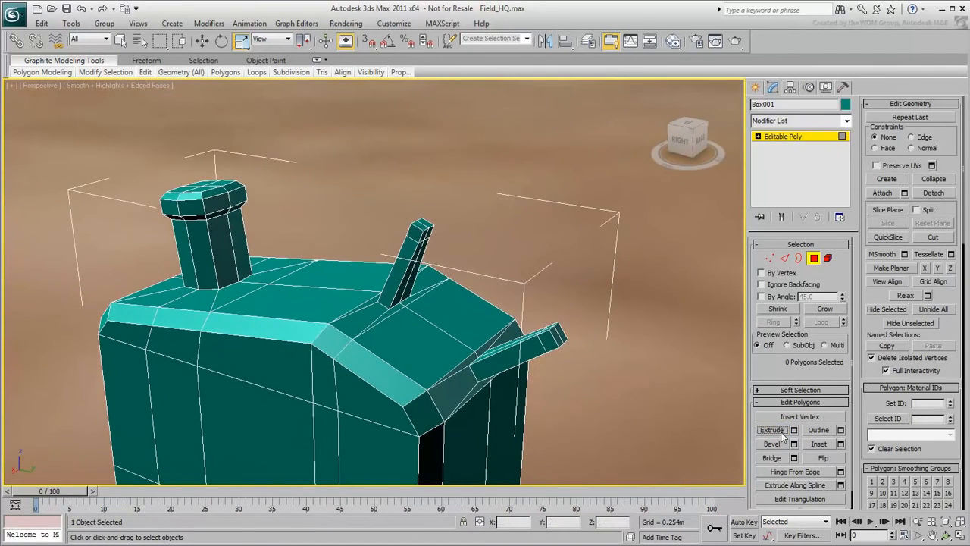
Select the two facing inner polygons on each handle post's end segment, bridge them into a grip bar, and clear the selection
scroll(565, 294, "up", 5)
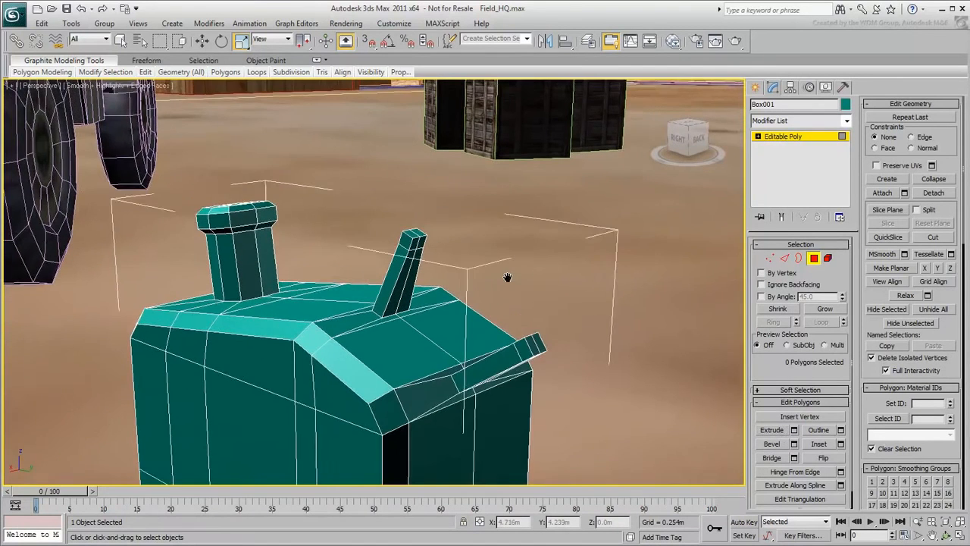
key("ctrl")
left_click(443, 220, "ctrl")
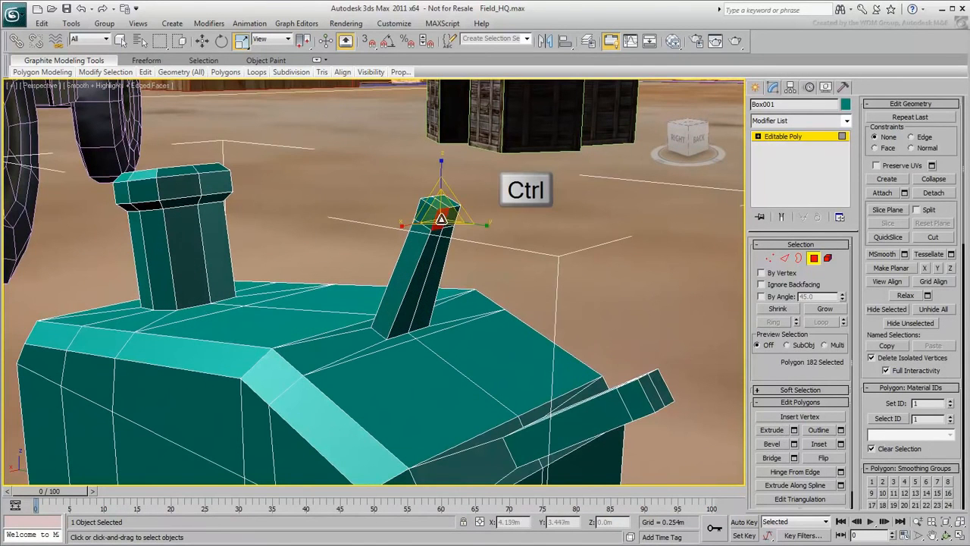
left_click(448, 216, "ctrl")
middle_click_drag(539, 259, 589, 276, "alt")
left_click(548, 230, "ctrl")
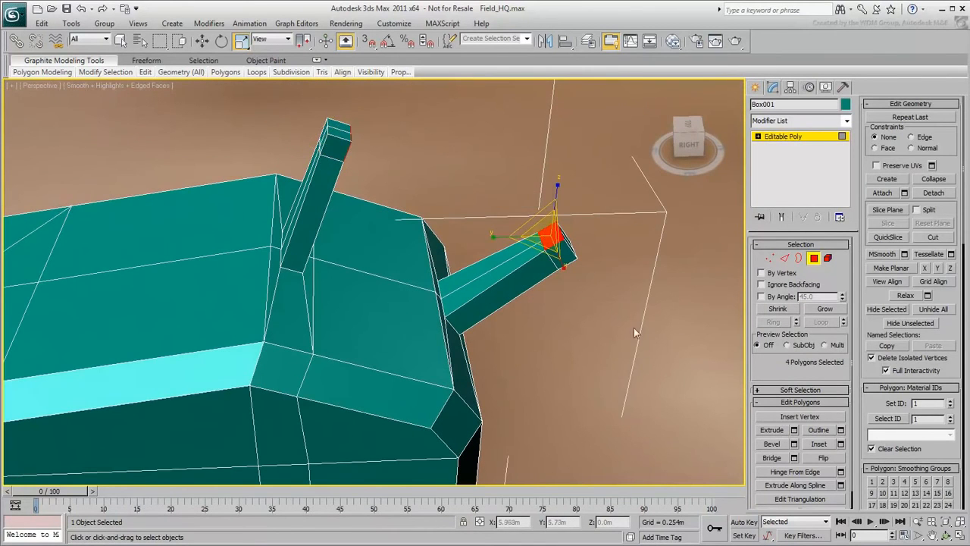
left_click(785, 458)
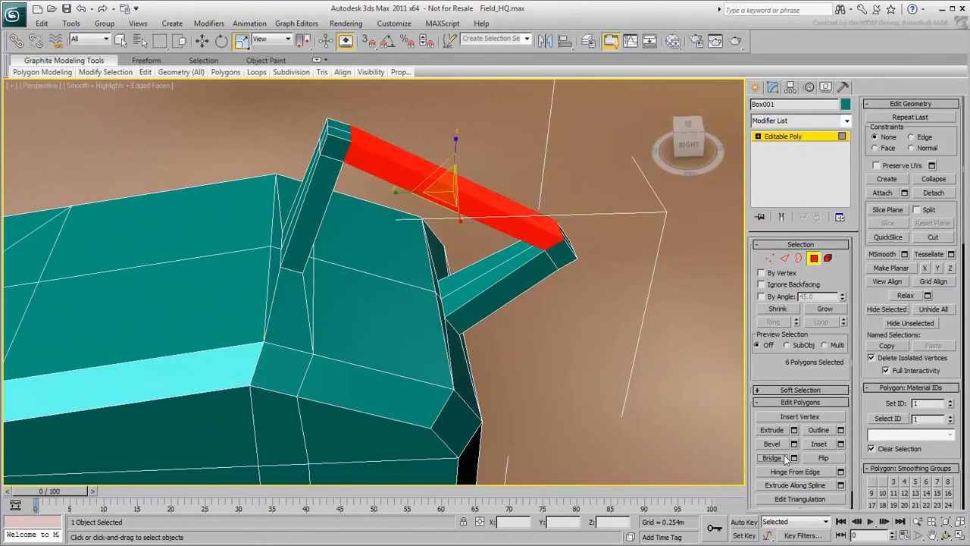
middle_click_drag(646, 403, 617, 382, "alt")
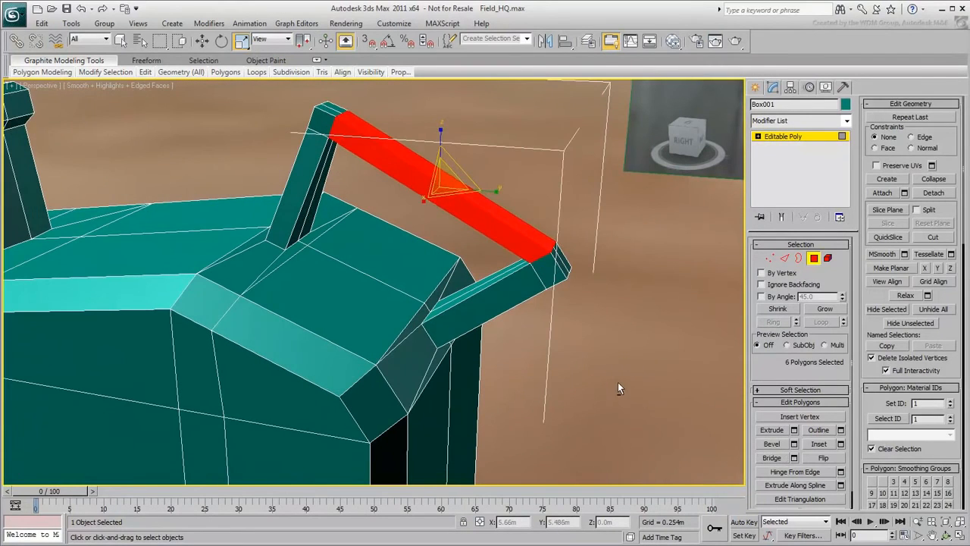
left_click(617, 382)
Leave polygon level and apply a TurboSmooth modifier with 2 iterations to the whole can
key("z")
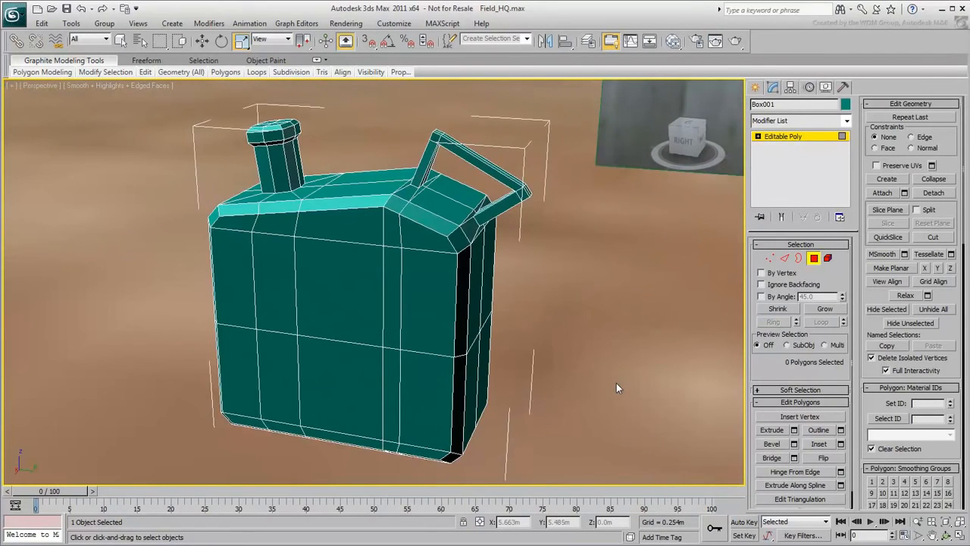
middle_click_drag(588, 414, 637, 414, "alt")
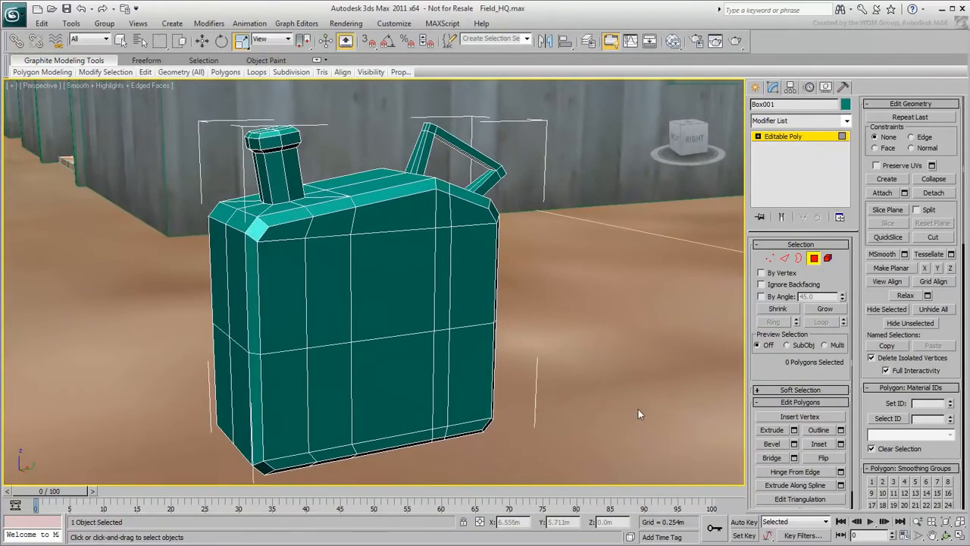
left_click(814, 259)
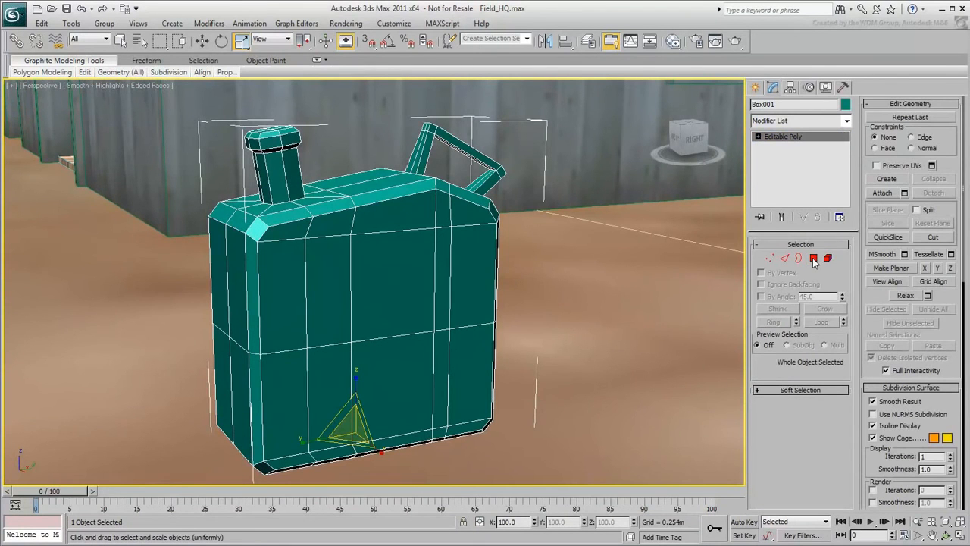
left_click(847, 121)
left_click_drag(850, 144, 848, 379)
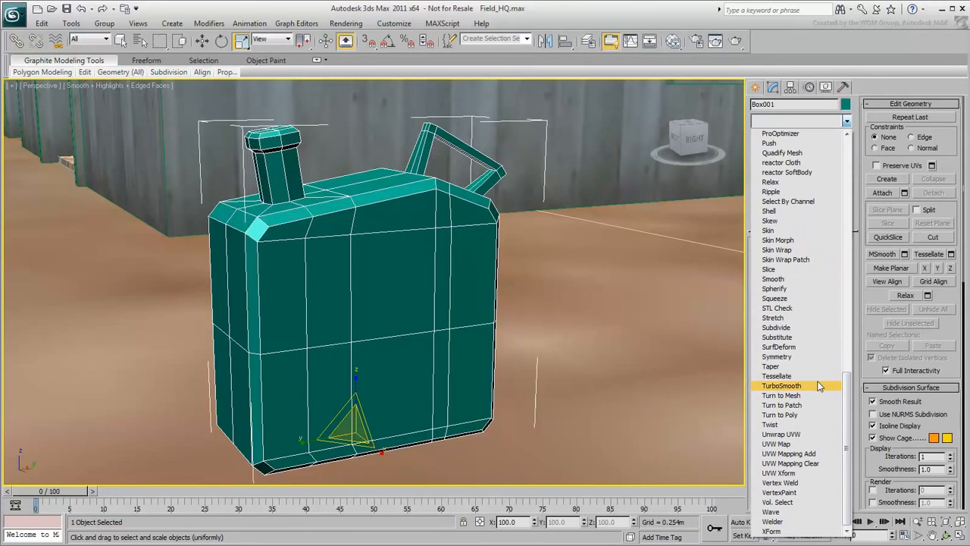
left_click(819, 386)
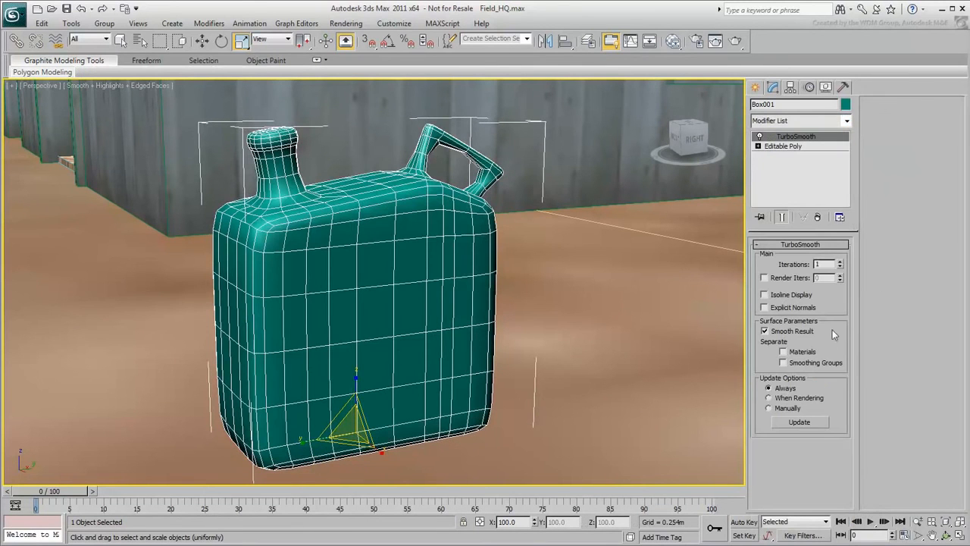
double_click(819, 264)
type("2")
key("Return")
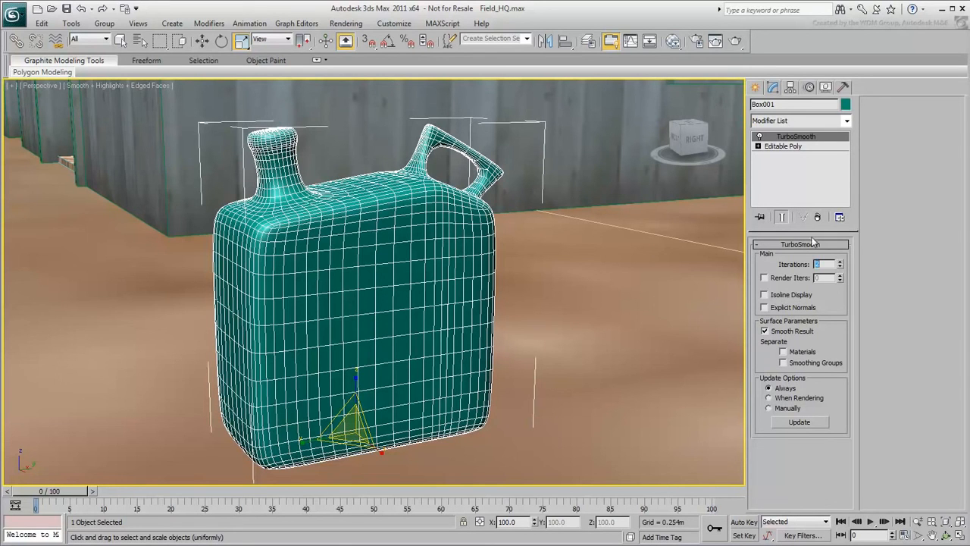
Return to the Editable Poly's edge level and use SwiftLoop to add edge loops at the spout's base and just below the cap
left_click(789, 146)
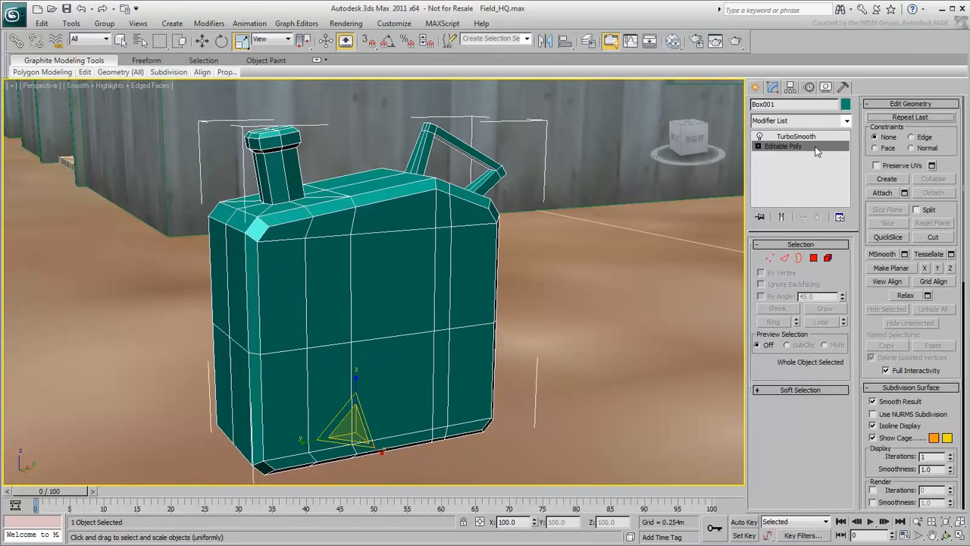
left_click(785, 259)
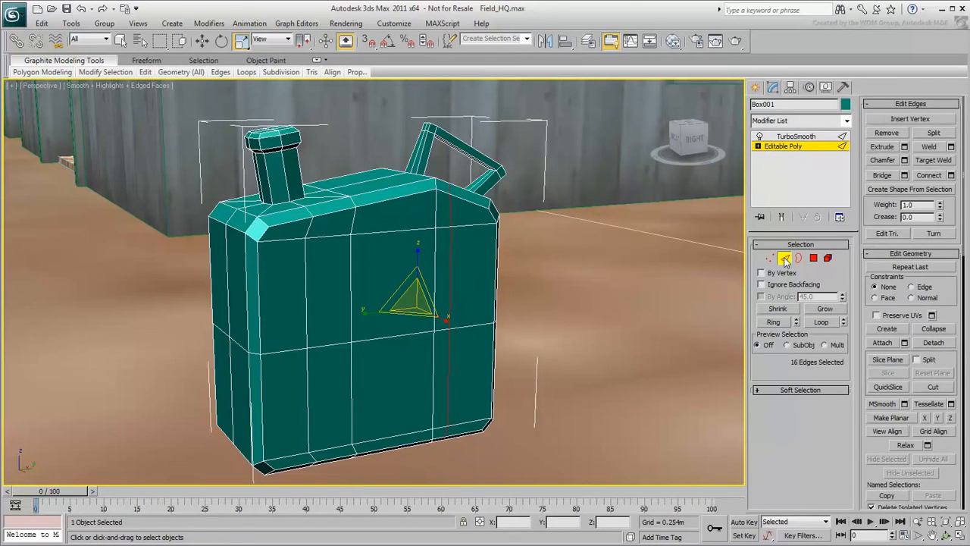
left_click(318, 61)
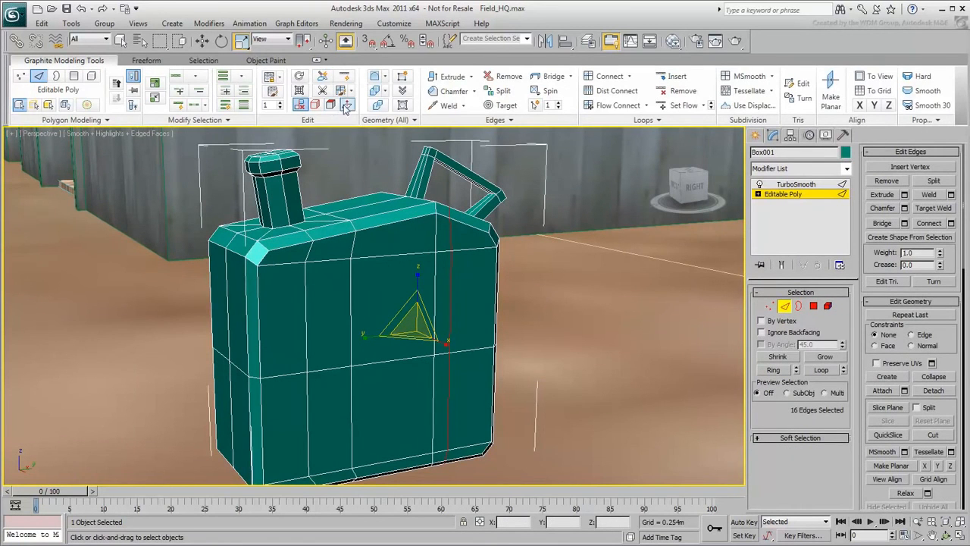
left_click(345, 79)
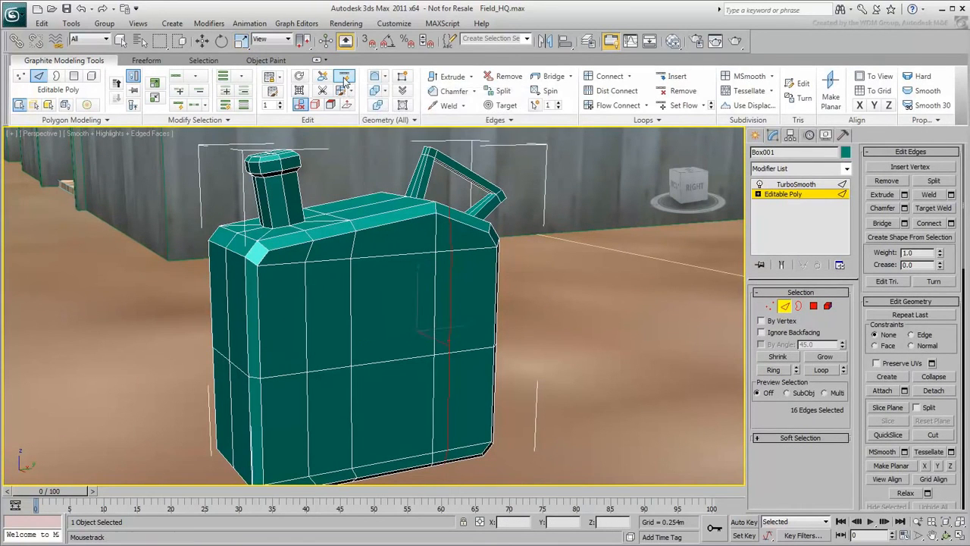
scroll(364, 220, "up", 6)
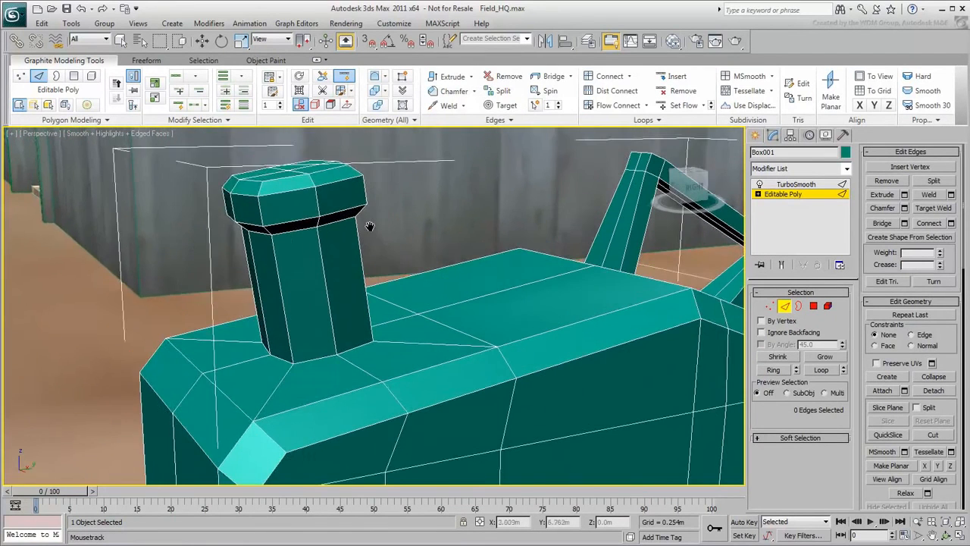
middle_click_drag(368, 224, 351, 212, "alt")
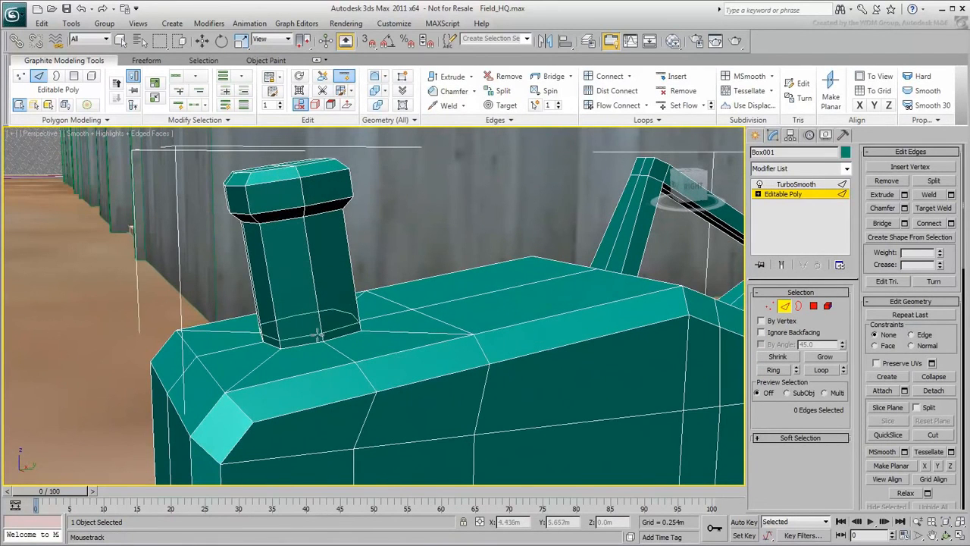
left_click(319, 334)
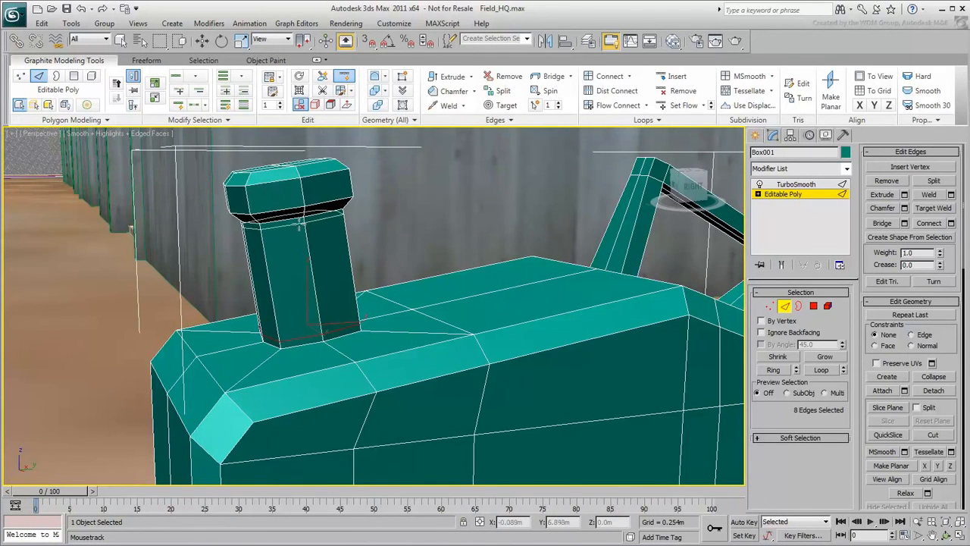
left_click(299, 223)
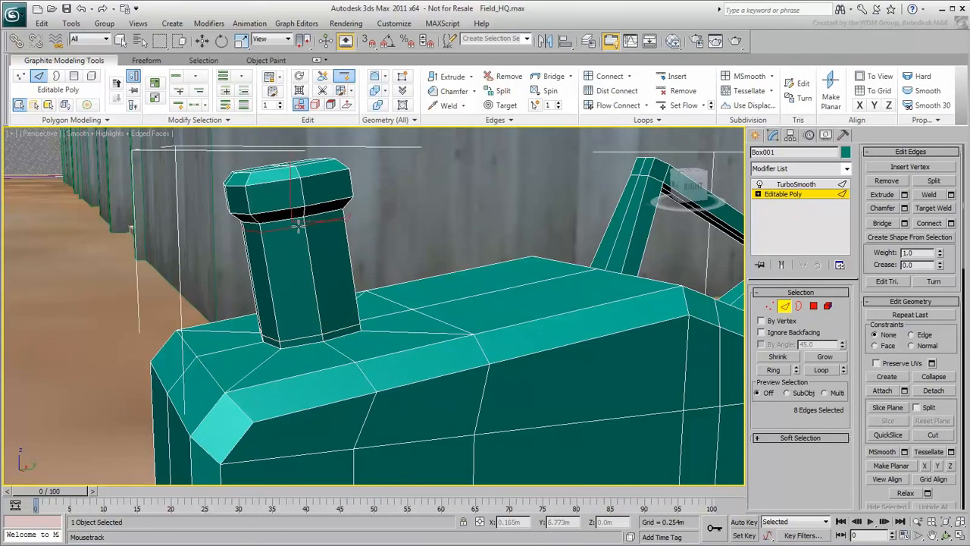
Add a SwiftLoop edge loop near the outer end of each handle post, then leave the tool and clear the edge selection
middle_click_drag(590, 200, 270, 221)
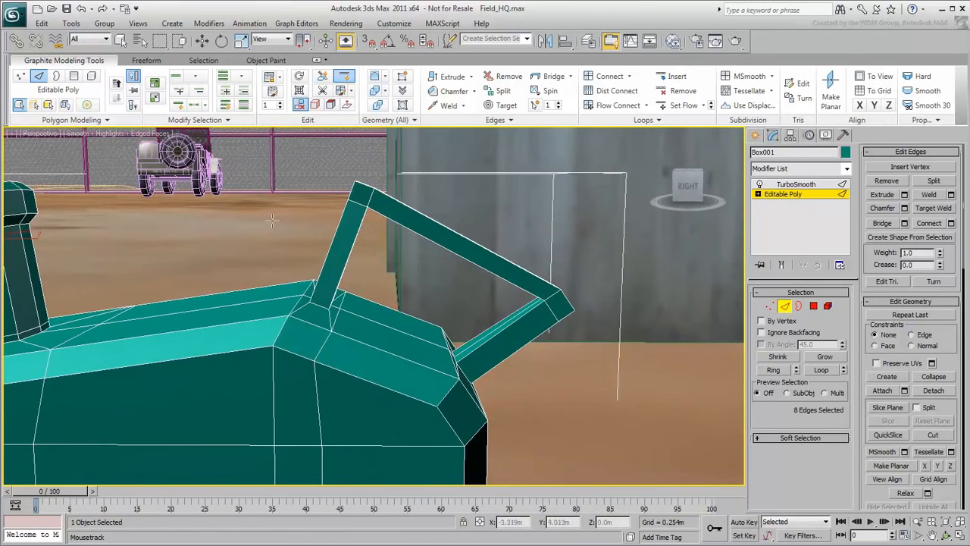
left_click(351, 220)
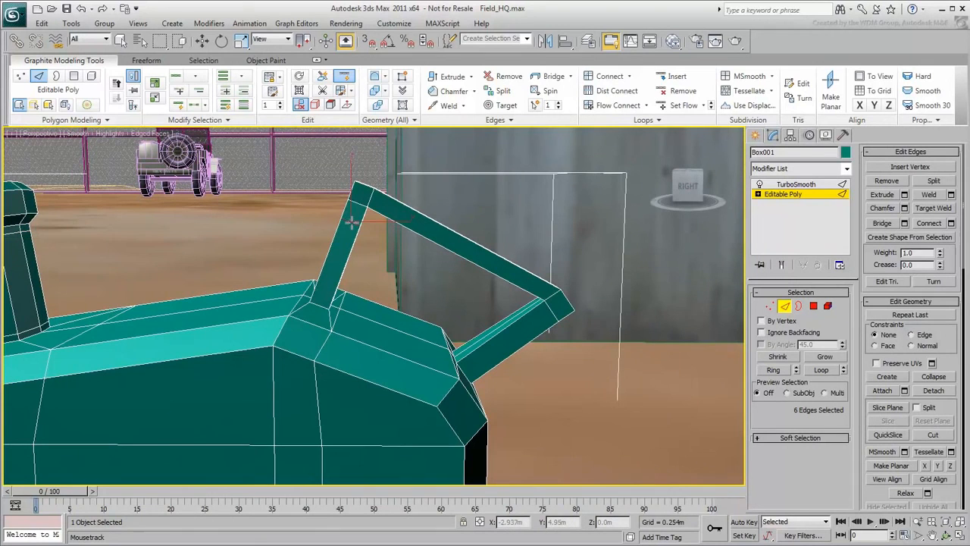
left_click(533, 318)
key("w")
left_click(570, 351)
key("z")
left_click(318, 60)
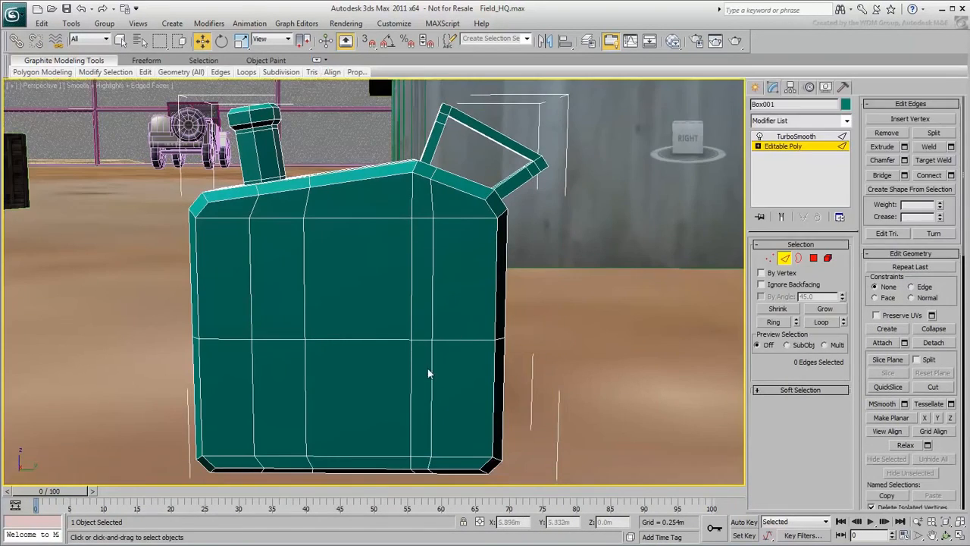
Return to the TurboSmooth level and turn off the edged faces display to view the smoothed can
middle_click_drag(455, 338, 473, 379, "alt")
left_click(817, 140)
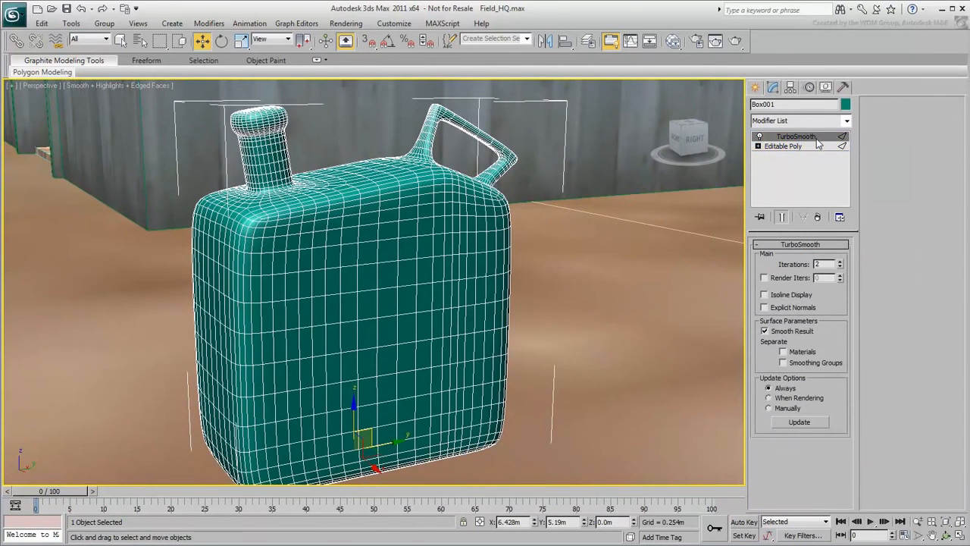
key("F4")
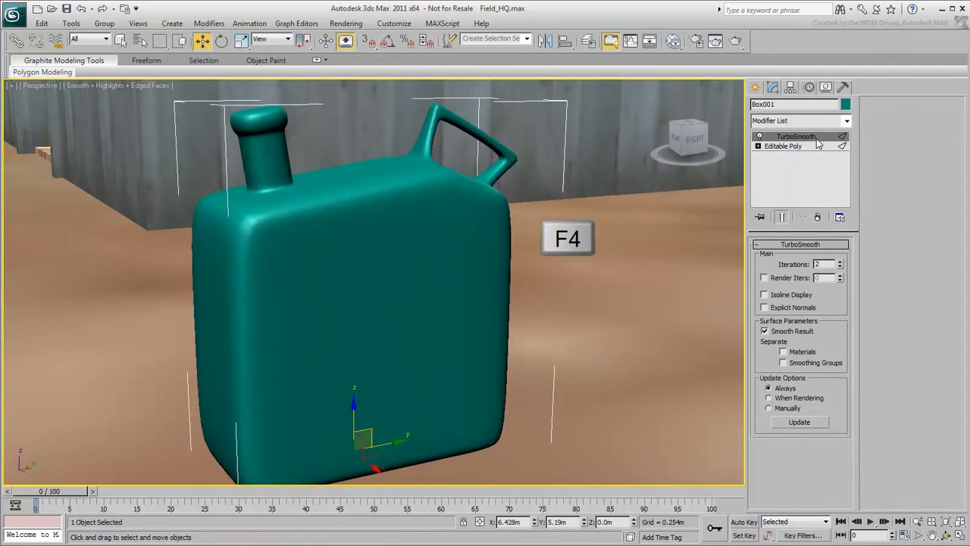
middle_click_drag(595, 266, 550, 266, "alt")
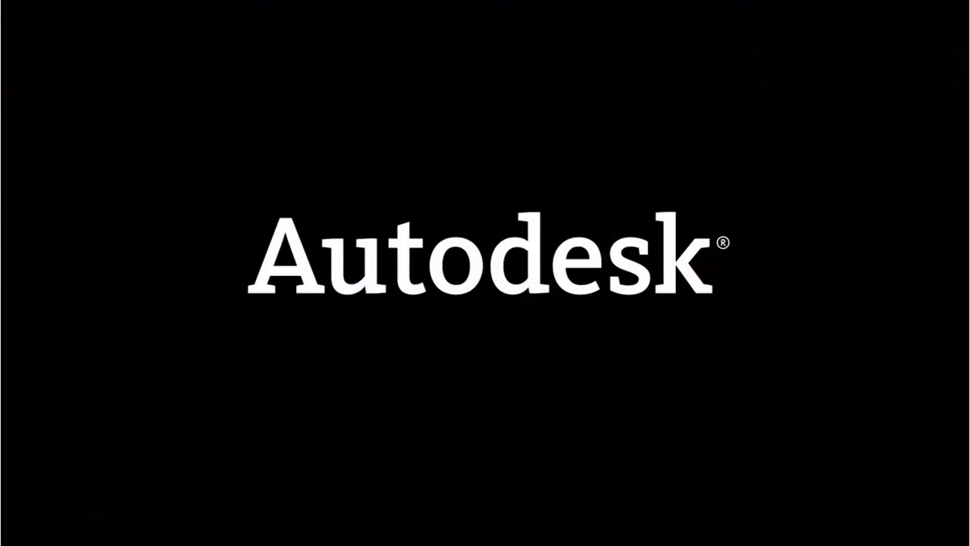